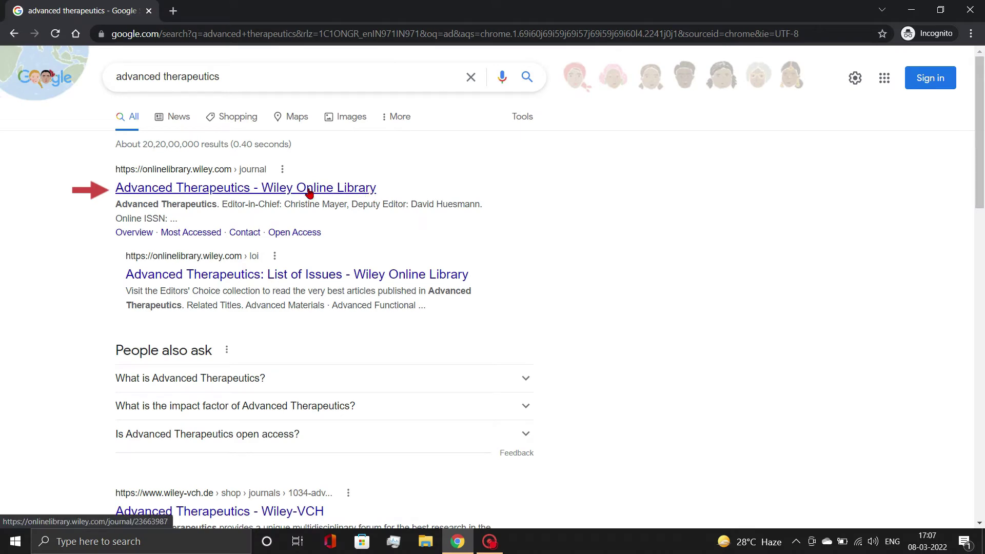
Open the Advanced Therapeutics journal page on Wiley Online Library and go to Submit an Article
{"action": "left_click", "coordinate": [280, 194]}
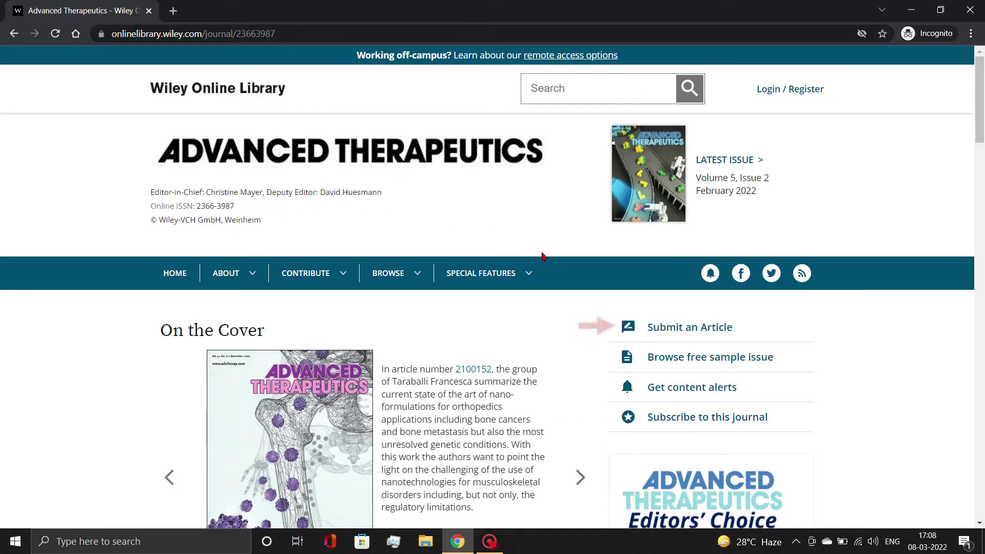
{"action": "left_click", "coordinate": [680, 332]}
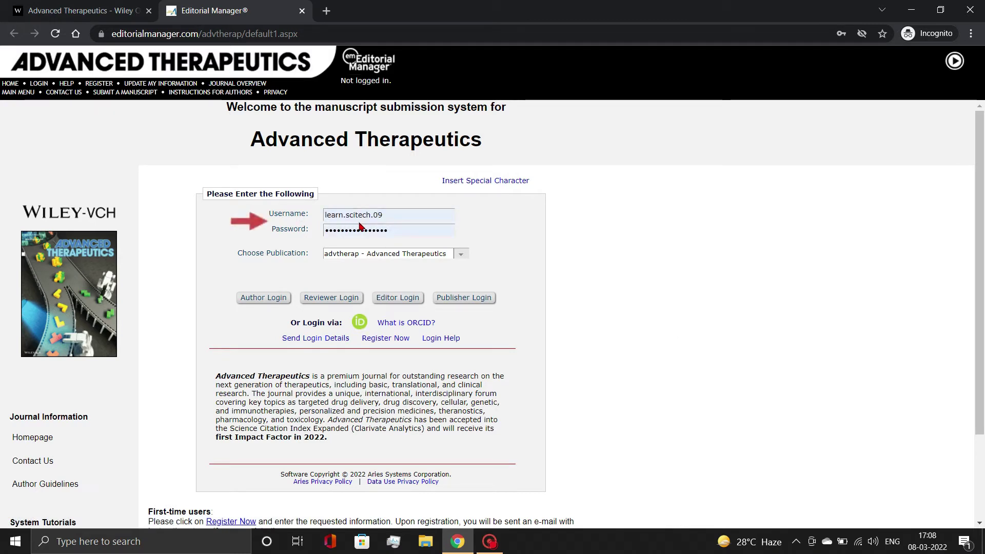
Log in to Editorial Manager as an author and choose Submit New Manuscript
{"action": "left_click", "coordinate": [264, 298]}
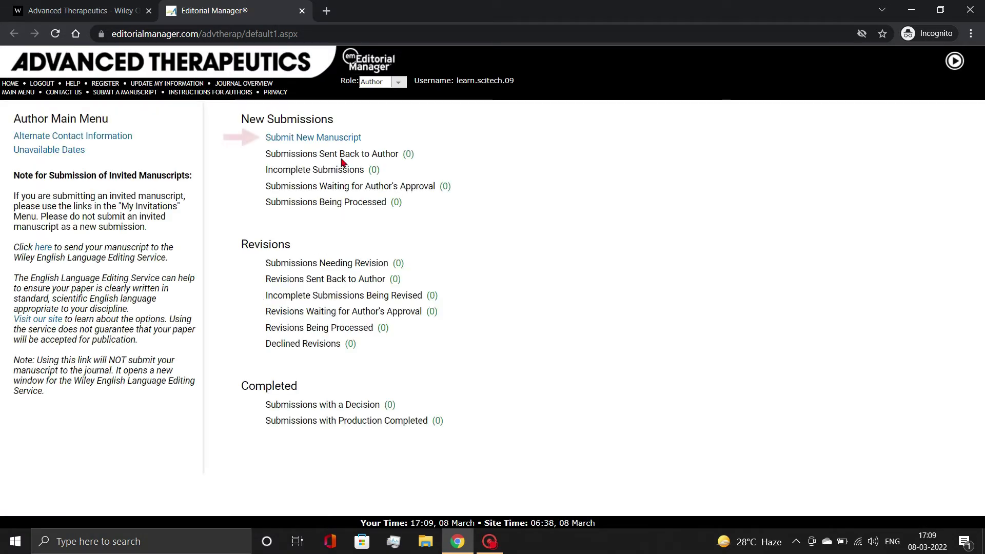
{"action": "left_click", "coordinate": [336, 141]}
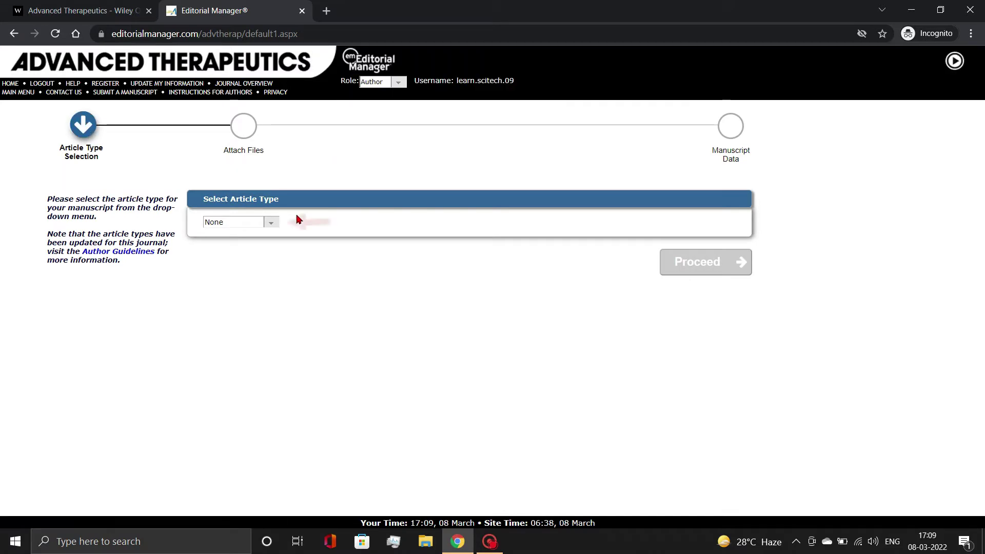
Select Review as the article type and proceed to Attach Files
{"action": "left_click", "coordinate": [270, 225]}
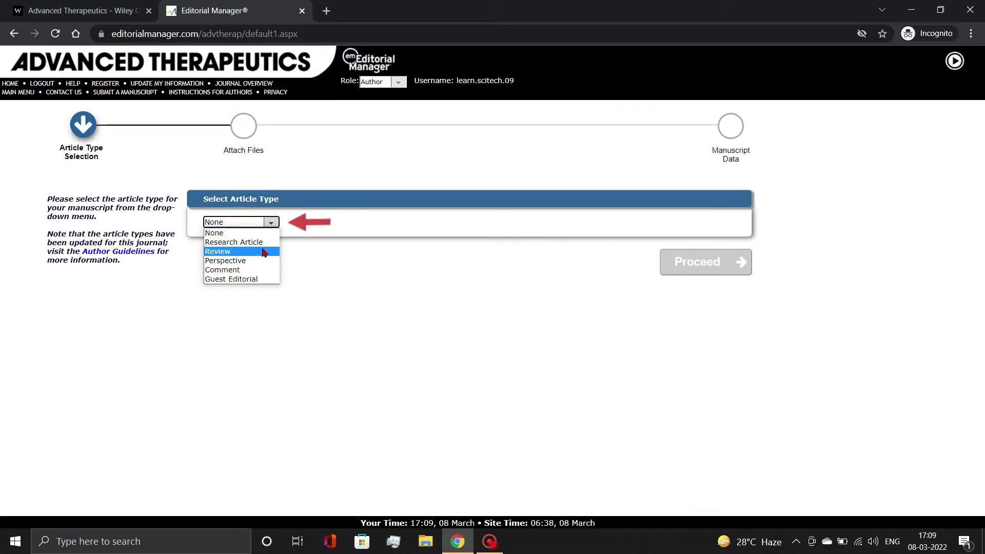
{"action": "left_click", "coordinate": [261, 253]}
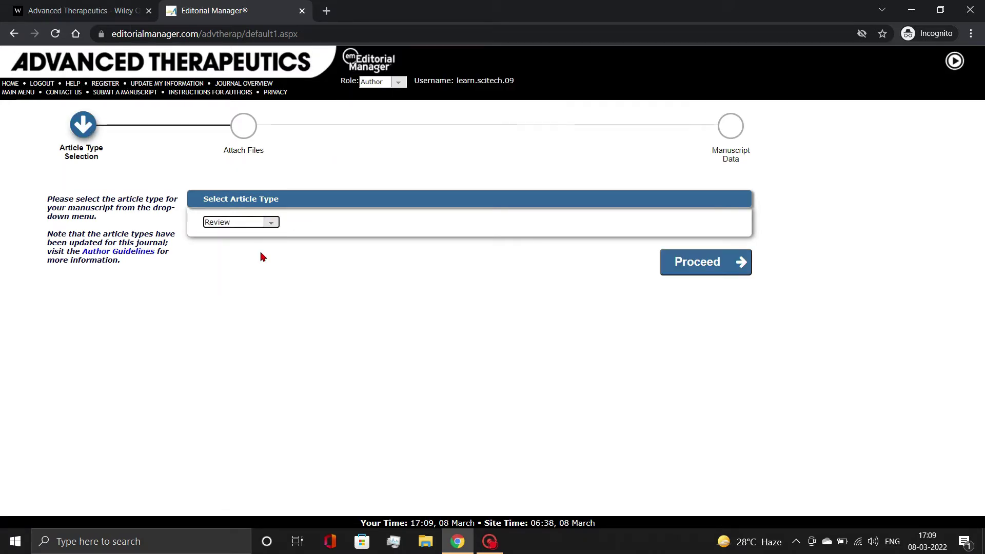
{"action": "left_click", "coordinate": [708, 267]}
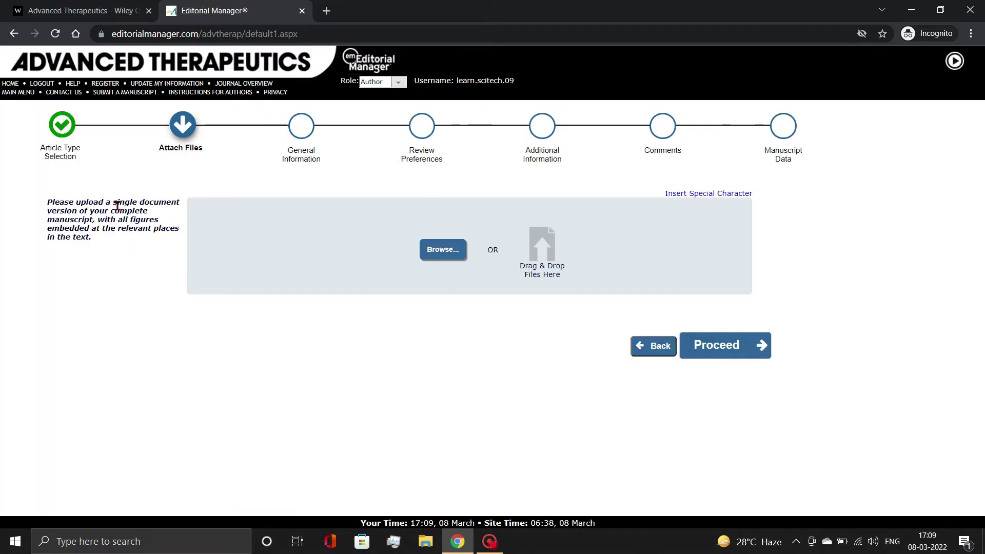
Upload Sample Manuscript.docx as the manuscript file
{"action": "left_click_drag", "start_coordinate": [106, 202], "coordinate": [94, 219]}
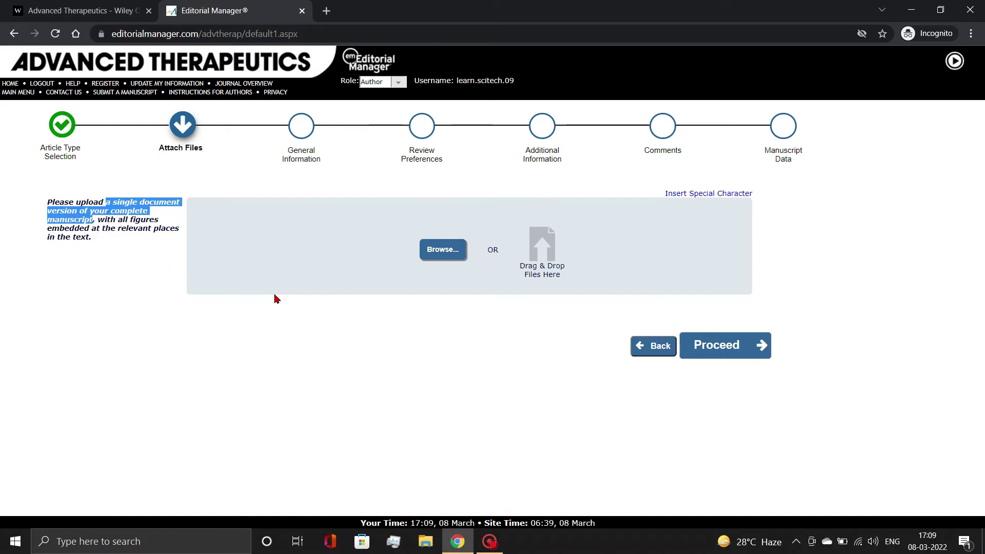
{"action": "left_click", "coordinate": [419, 311]}
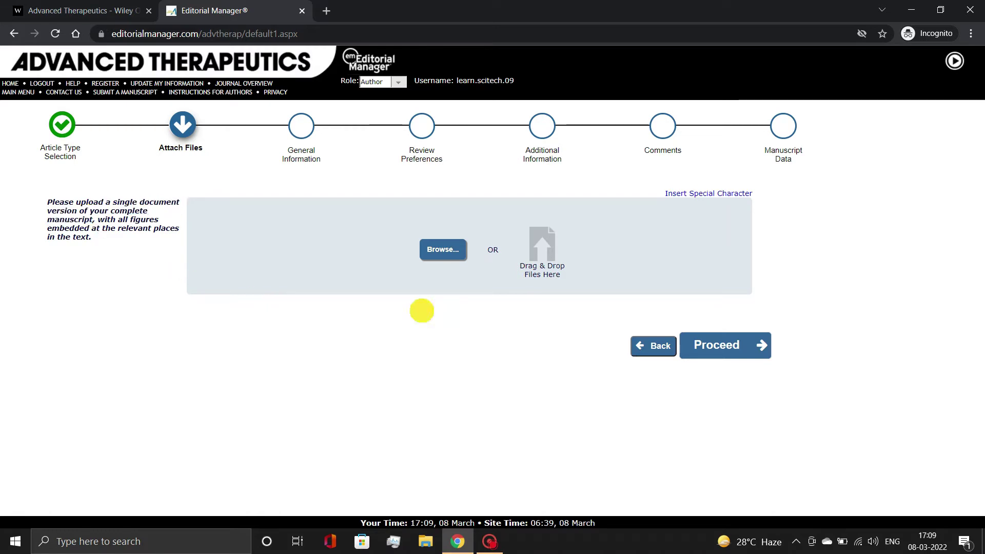
{"action": "left_click", "coordinate": [441, 249]}
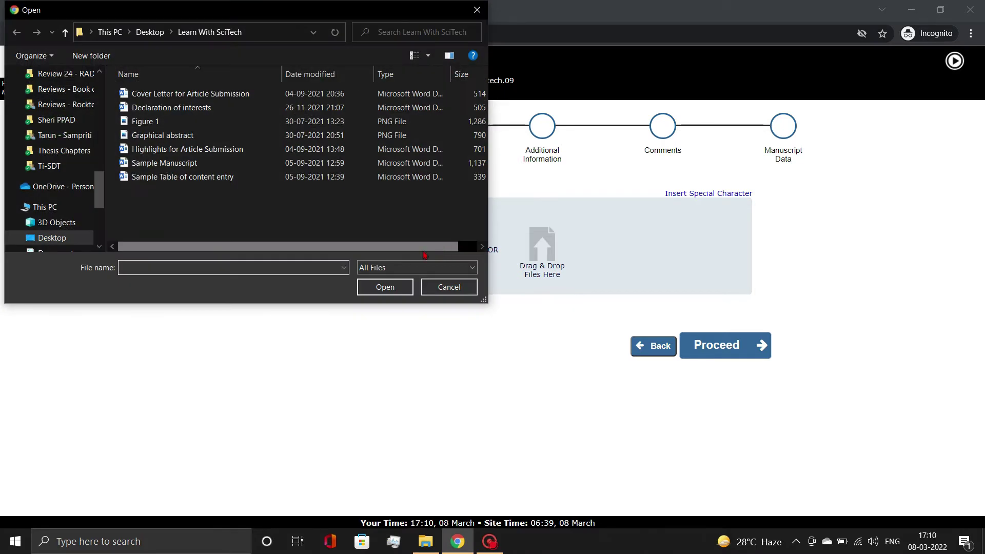
{"action": "left_click", "coordinate": [188, 163]}
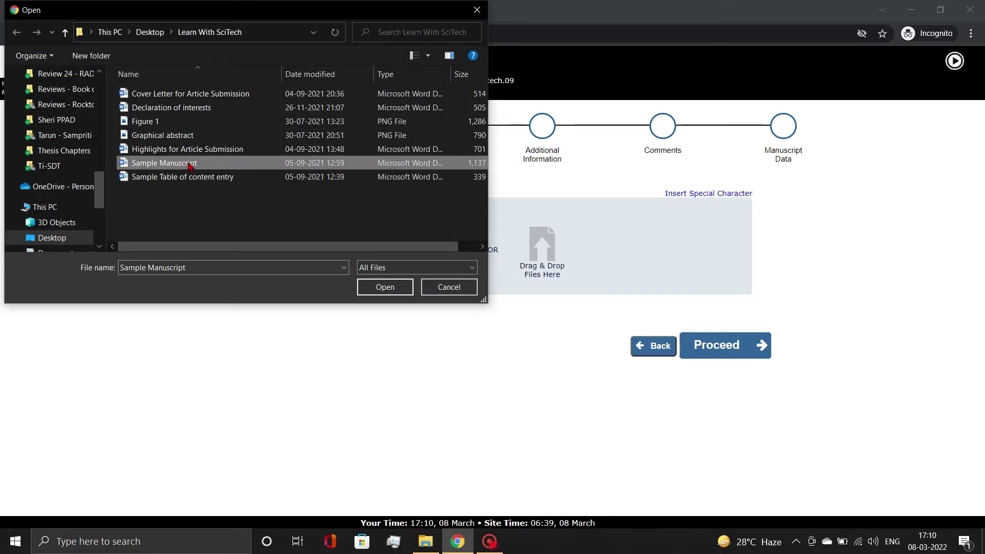
{"action": "left_click", "coordinate": [391, 286]}
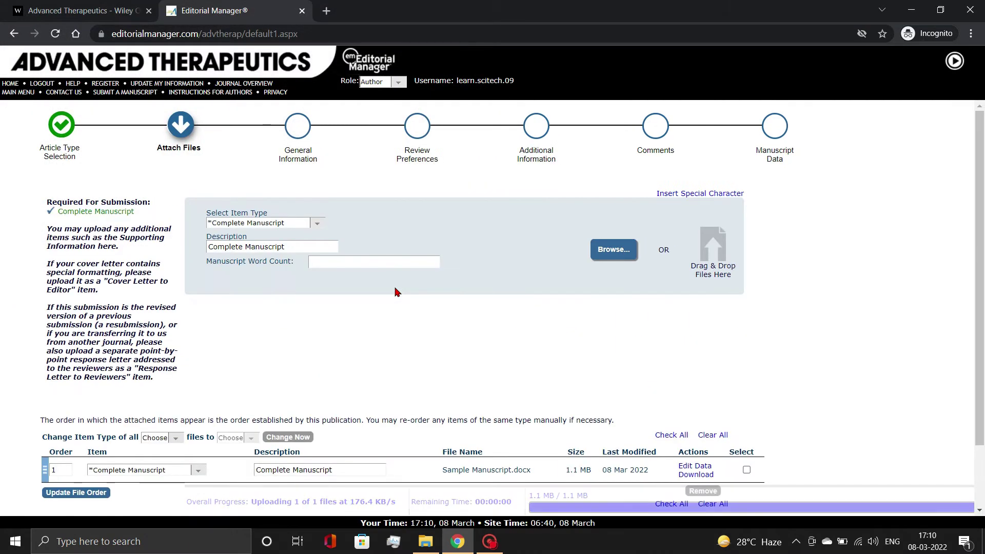
Enter a manuscript word count of 10000 and continue to General Information
{"action": "left_click", "coordinate": [381, 264]}
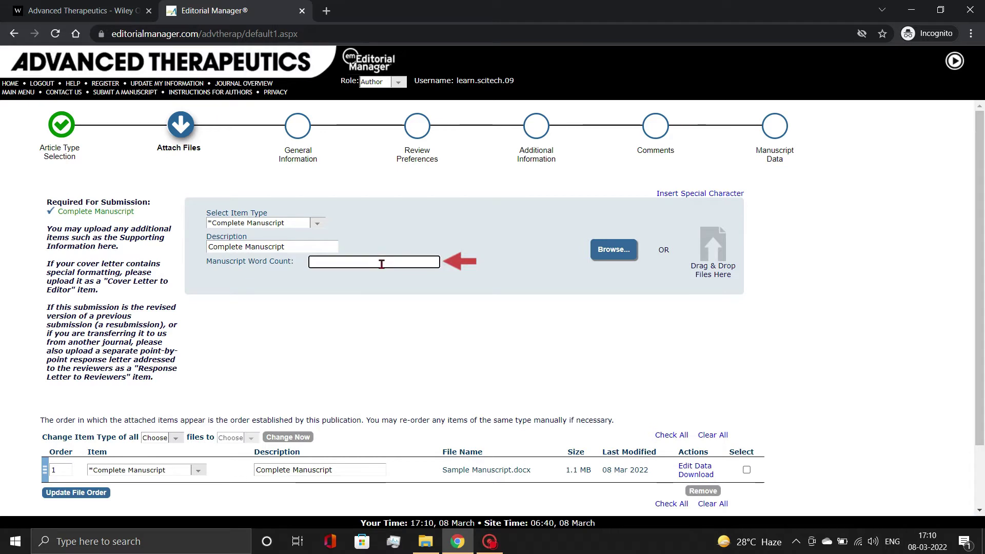
{"action": "type", "text": "1000"}
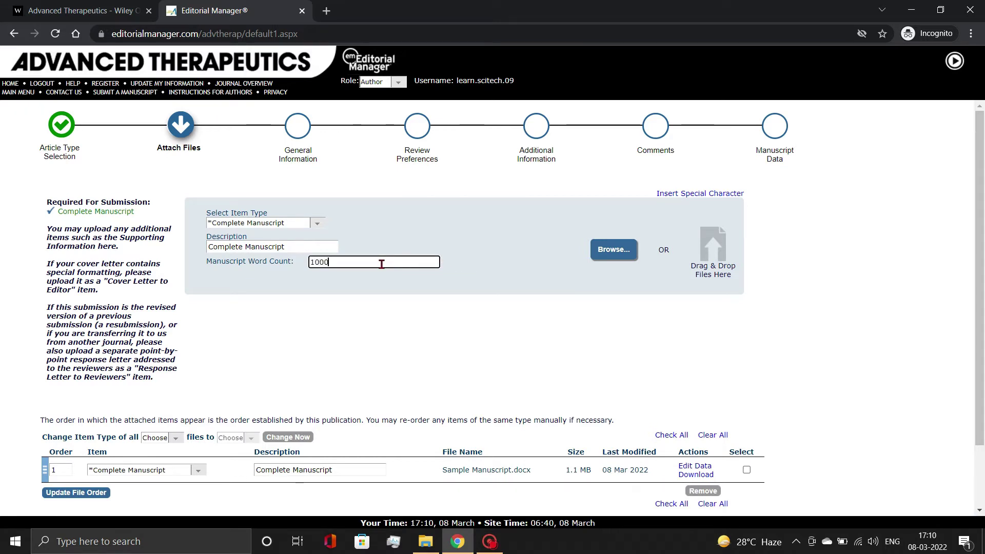
{"action": "type", "text": "0"}
{"action": "left_click", "coordinate": [476, 326]}
{"action": "scroll", "coordinate": [476, 326], "scroll_direction": "down", "scroll_amount": 2}
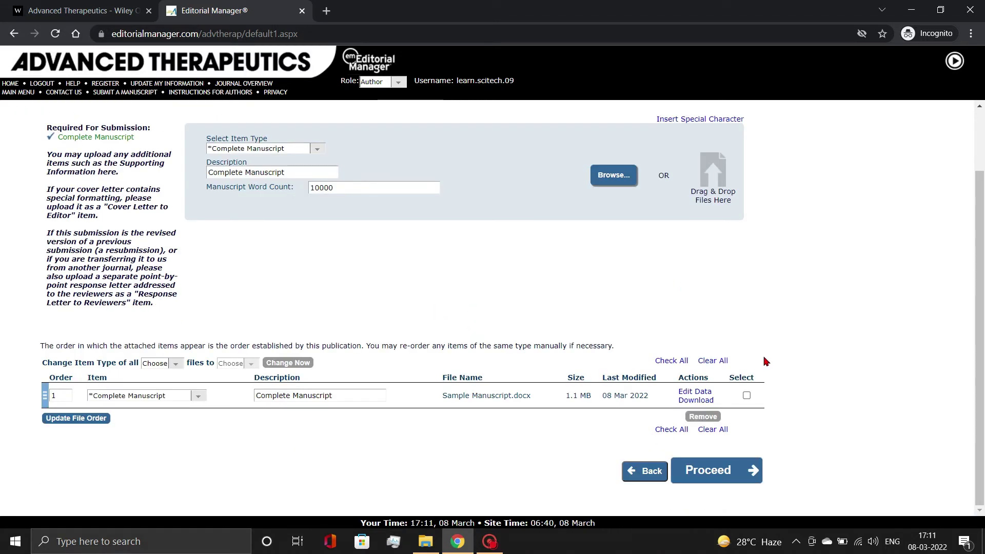
{"action": "left_click", "coordinate": [747, 395]}
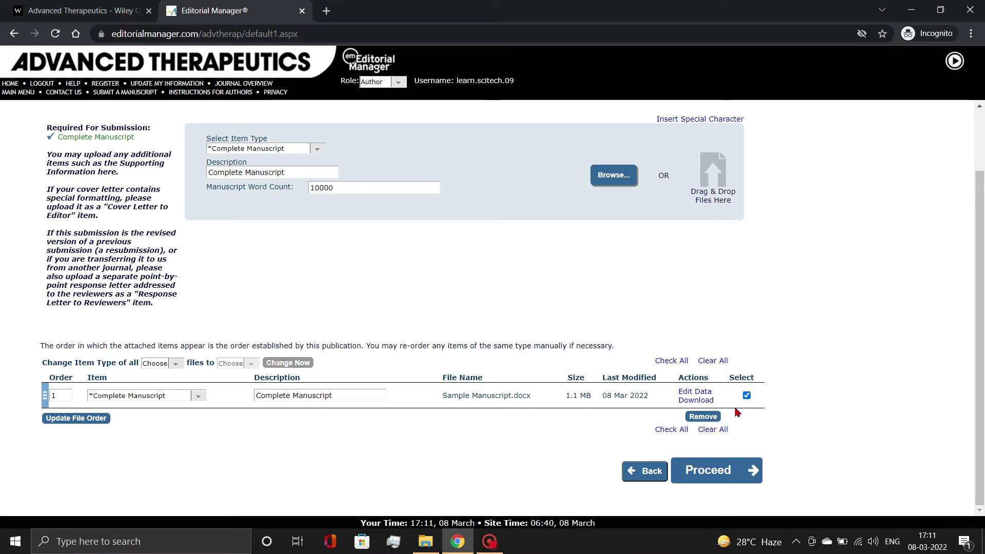
{"action": "left_click", "coordinate": [747, 395]}
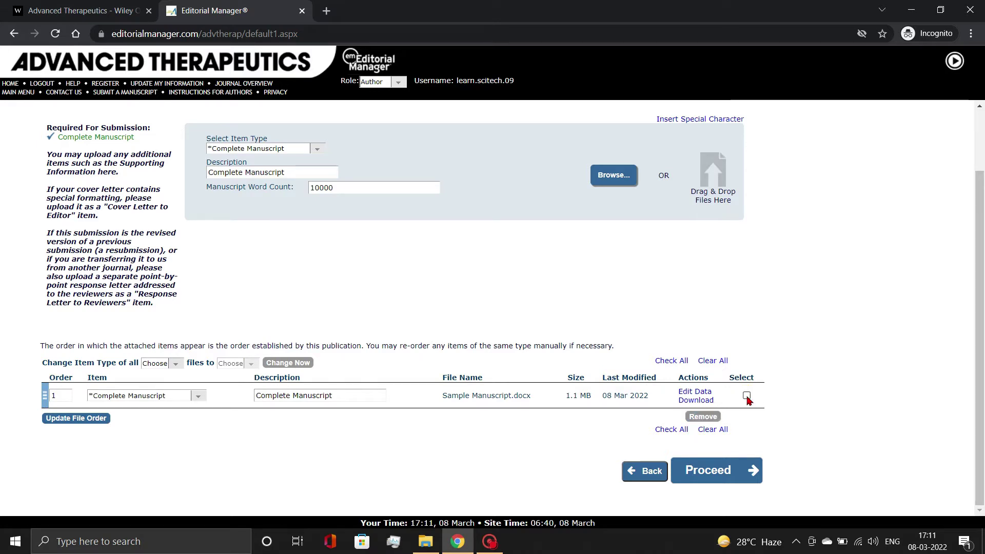
{"action": "left_click", "coordinate": [725, 472]}
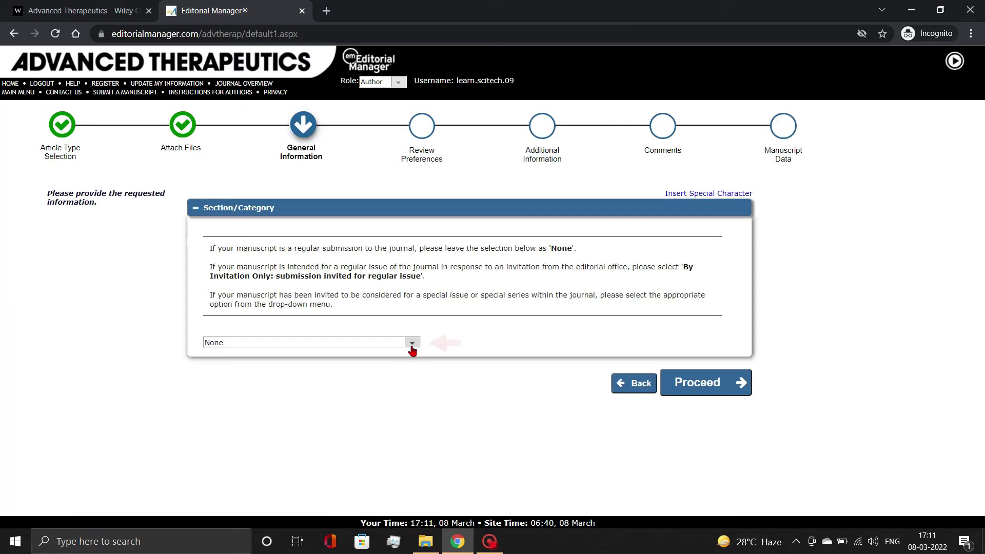
Keep the section/category as None and continue to Review Preferences
{"action": "left_click", "coordinate": [411, 345]}
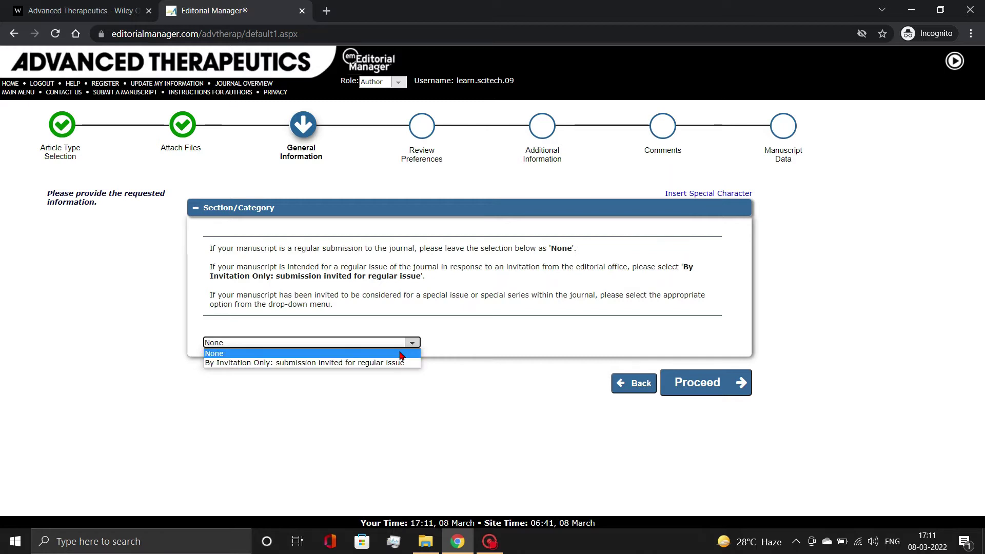
{"action": "left_click", "coordinate": [402, 354]}
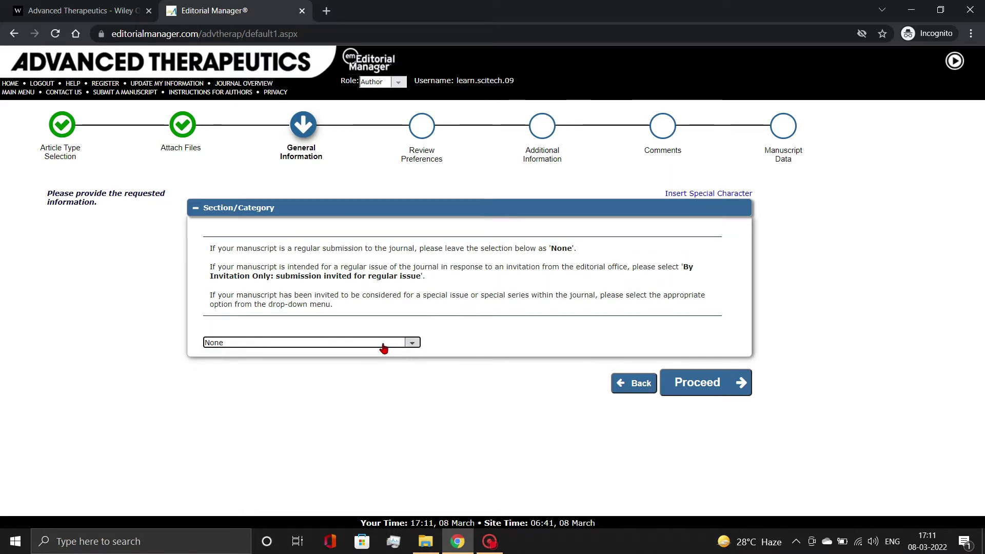
{"action": "left_click", "coordinate": [687, 388]}
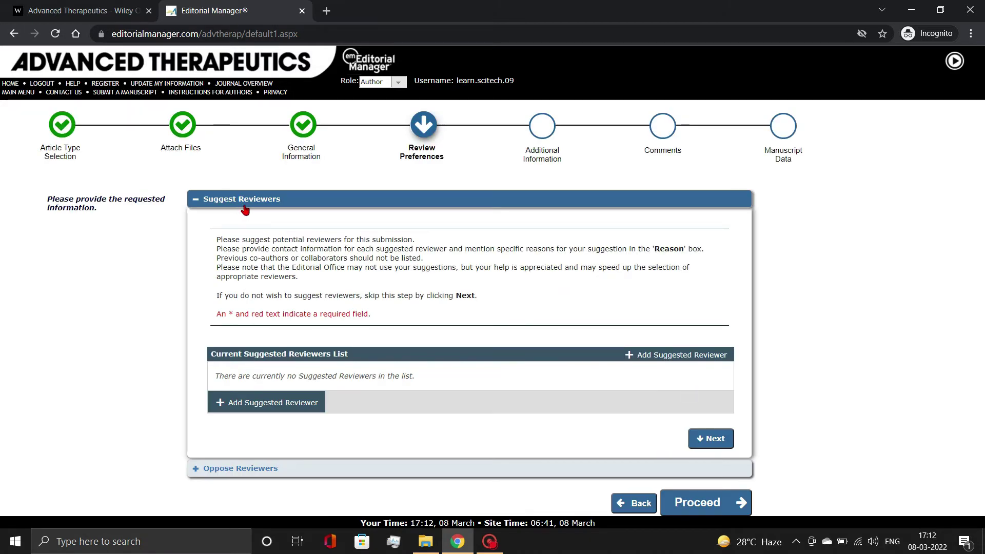
Add a suggested reviewer's first and last name, with institution Indian Institute of Science
{"action": "left_click", "coordinate": [272, 403]}
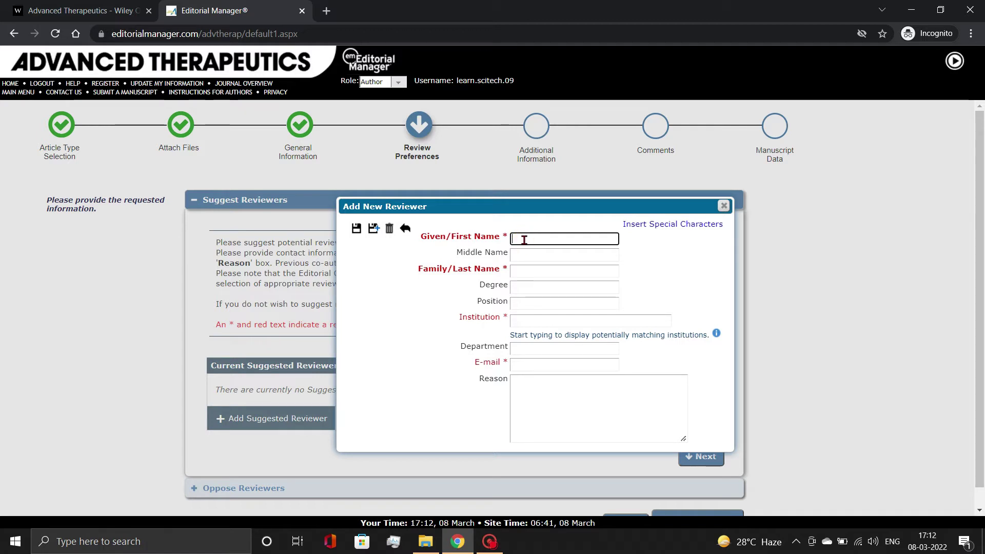
{"action": "type", "text": "ABC"}
{"action": "left_click", "coordinate": [525, 266]}
{"action": "type", "text": "XY"}
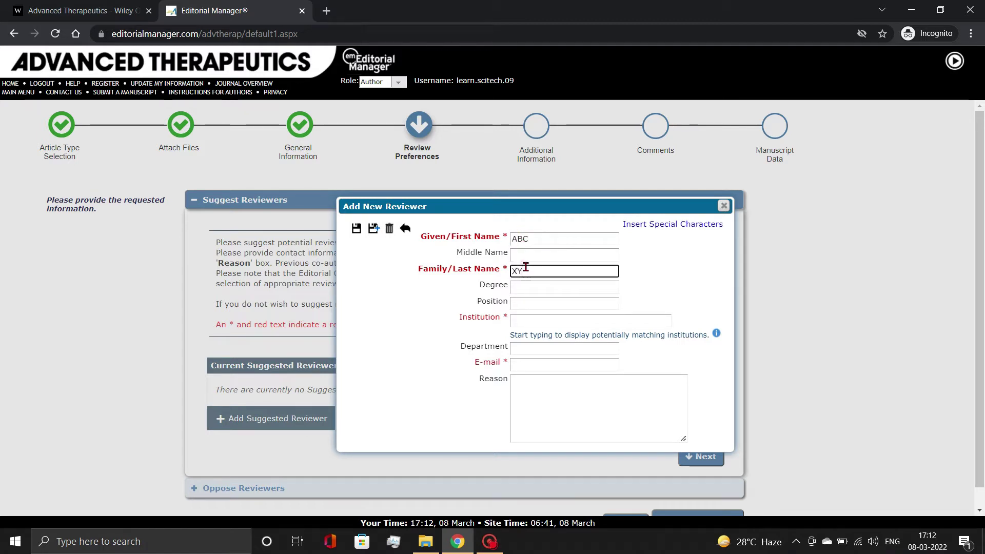
{"action": "type", "text": "Z"}
{"action": "left_click", "coordinate": [526, 320]}
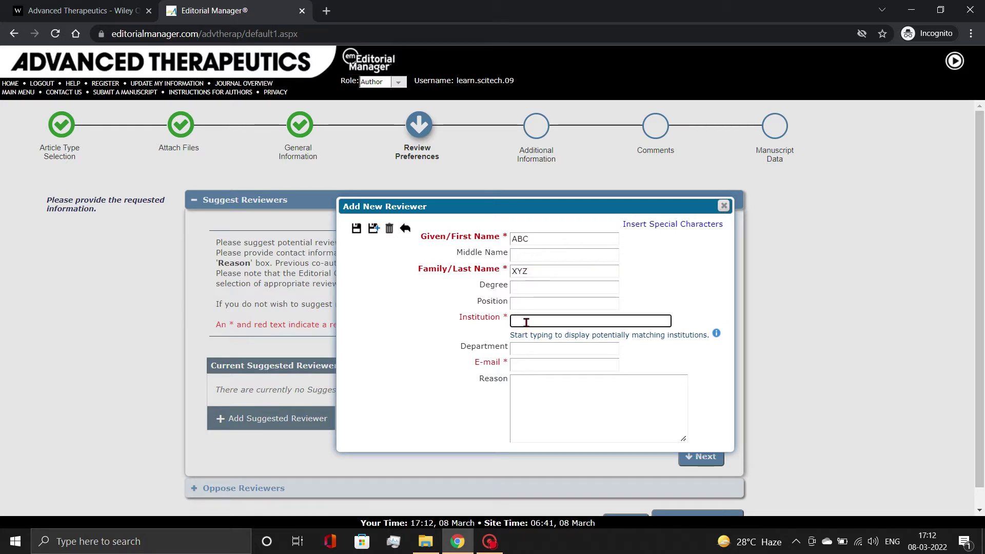
{"action": "type", "text": "indian institu"}
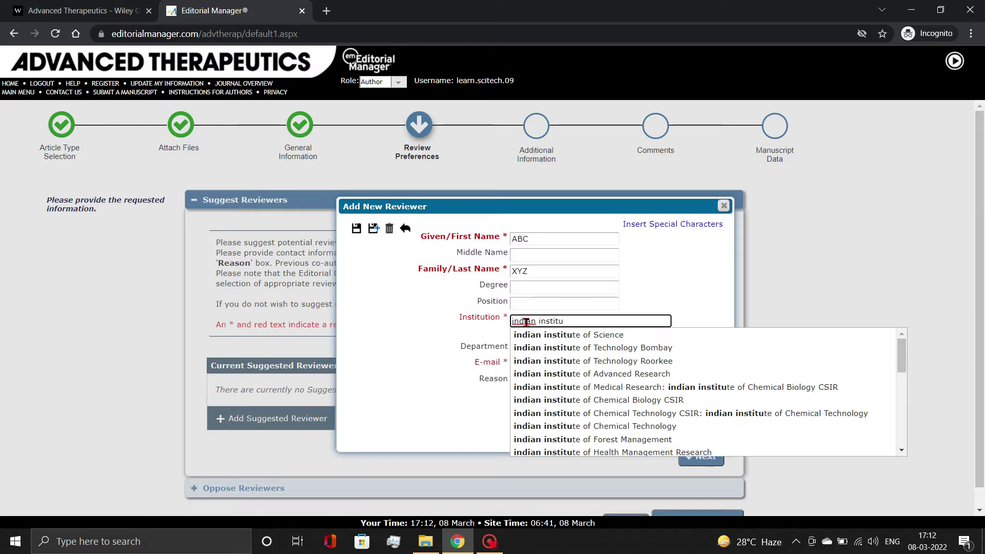
{"action": "left_click", "coordinate": [549, 337]}
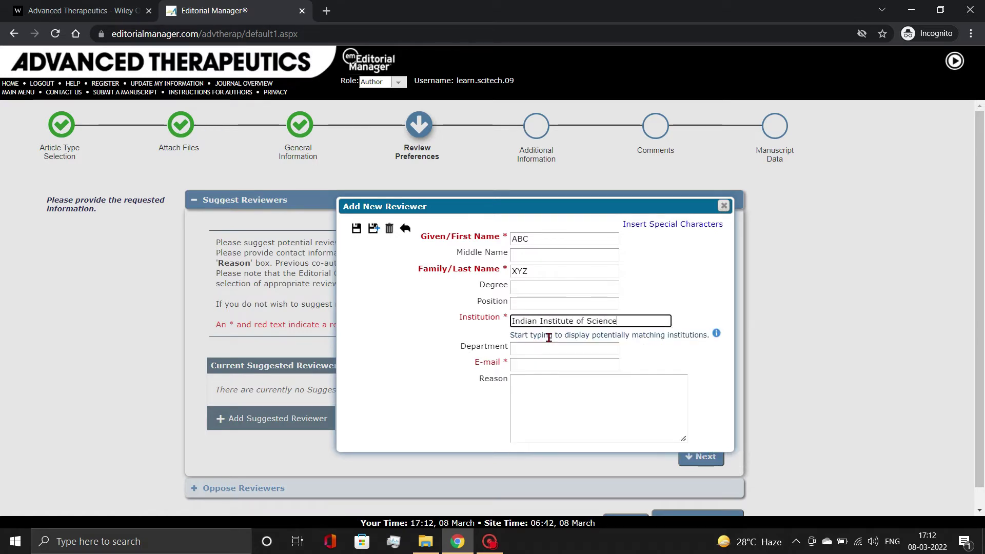
Enter the reviewer's e-mail and tissue-engineering expertise reason, save, and open Oppose Reviewers
{"action": "left_click", "coordinate": [547, 365]}
{"action": "left_click", "coordinate": [550, 390]}
{"action": "type", "text": "Prof. XYZ is an expert in tissue engineering and regenerative medicine"}
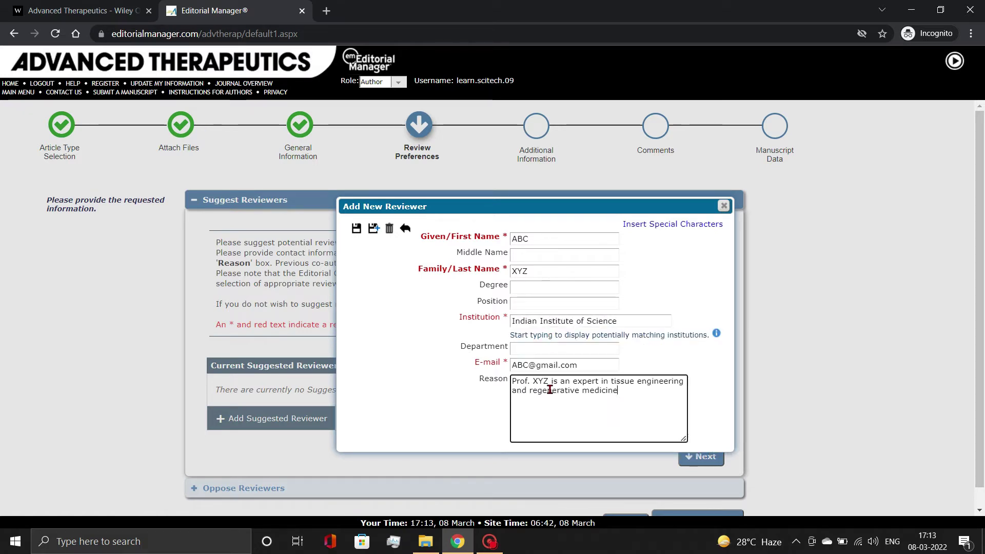
{"action": "type", "text": "s."}
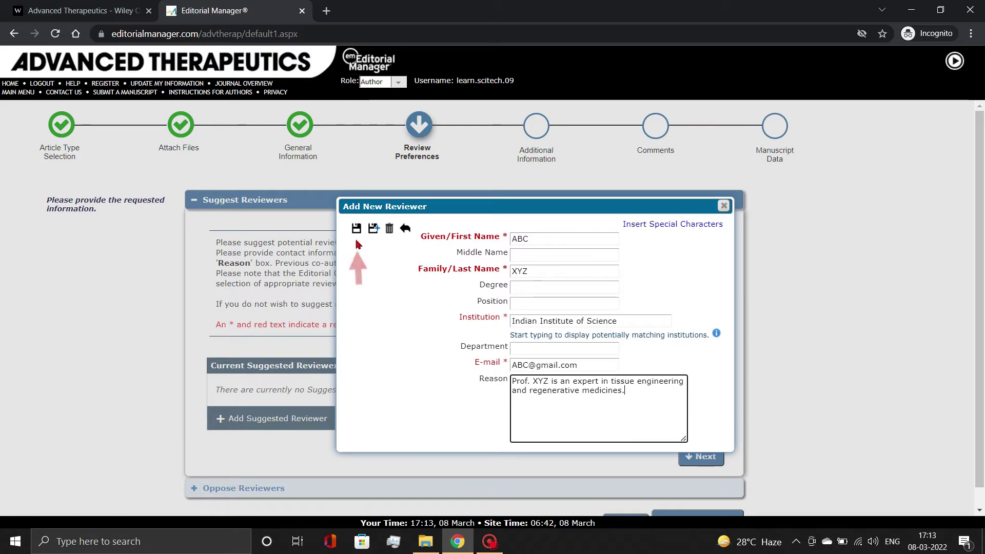
{"action": "left_click", "coordinate": [356, 229]}
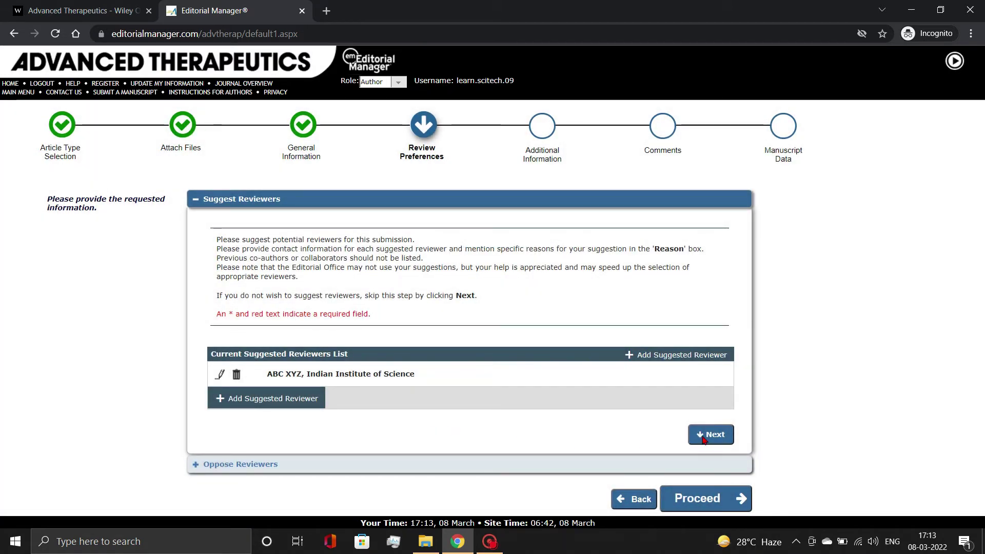
{"action": "left_click", "coordinate": [710, 435]}
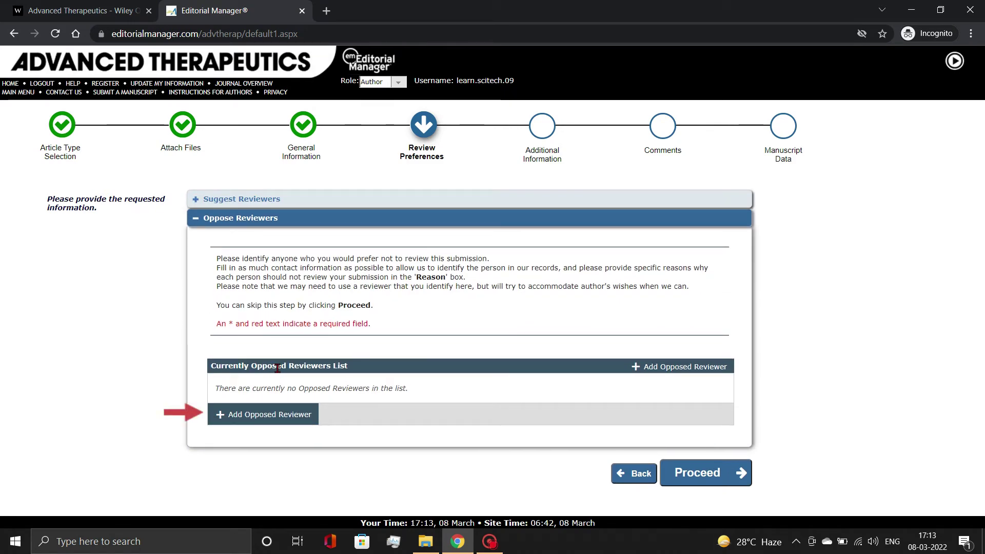
Paste the full cover letter from the Word document into the cover-letter answer
{"action": "left_click", "coordinate": [706, 475]}
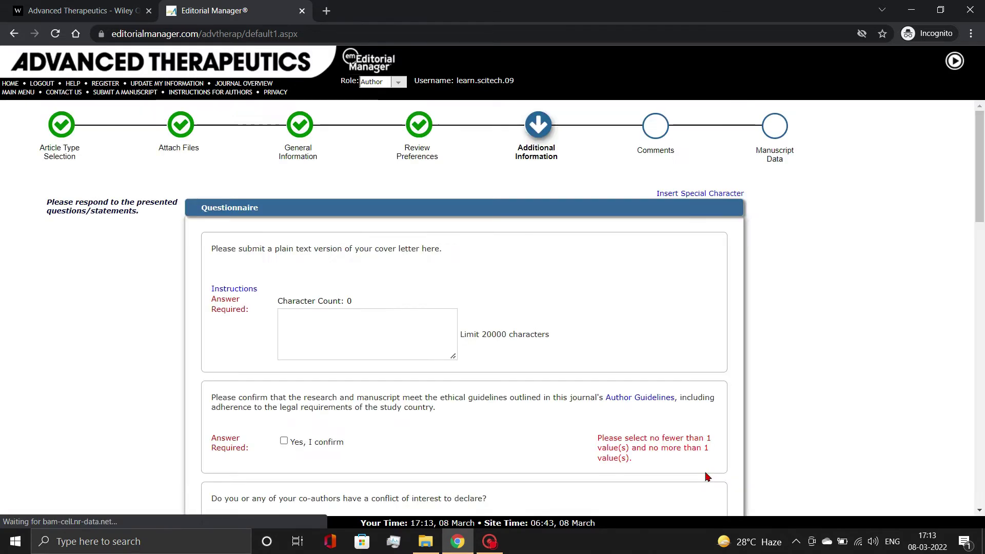
{"action": "left_click", "coordinate": [345, 332]}
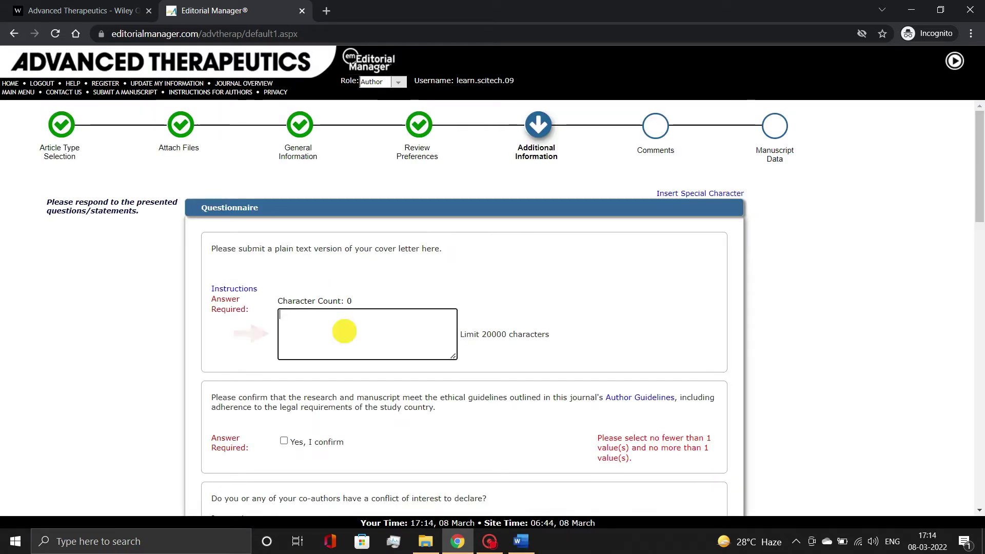
{"action": "left_click", "coordinate": [521, 539]}
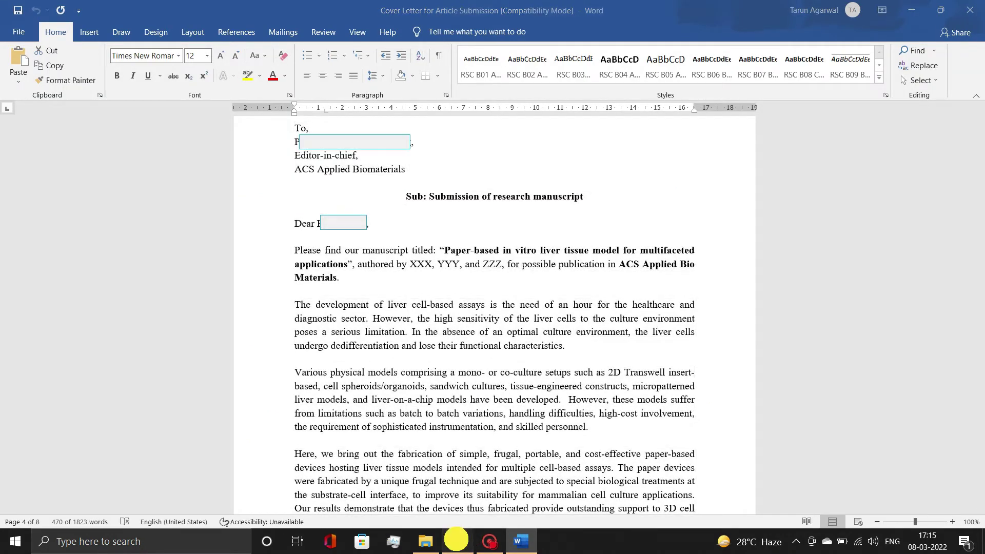
{"action": "left_click", "coordinate": [456, 540]}
{"action": "left_click", "coordinate": [367, 333]}
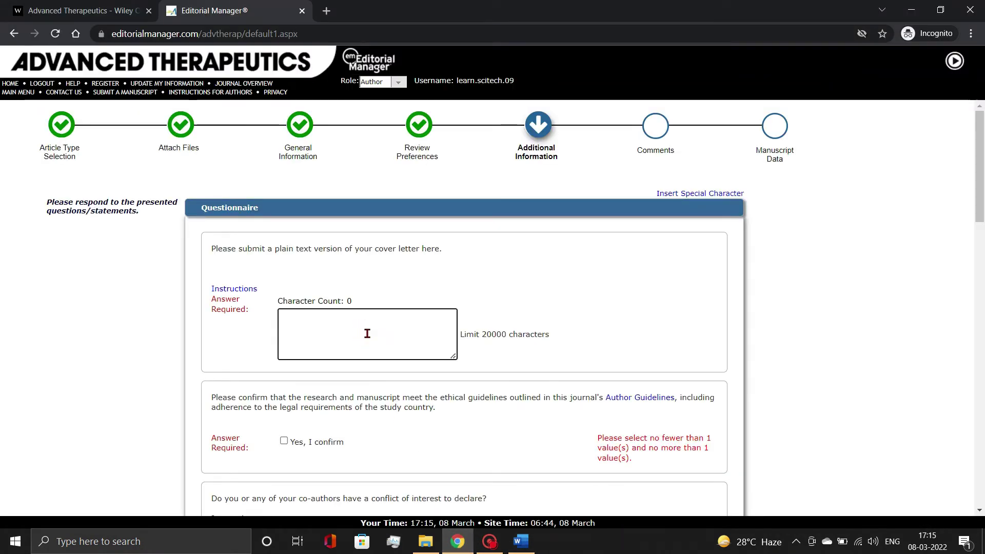
{"action": "key", "text": "ctrl+v"}
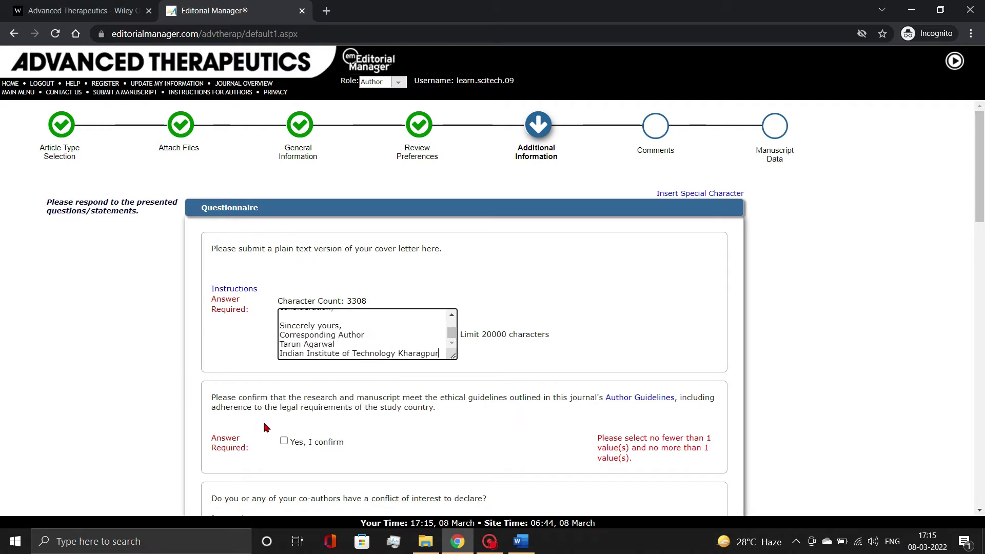
{"action": "left_click", "coordinate": [259, 423]}
Confirm the ethical guidelines and declare that the authors have no conflict of interest
{"action": "left_click", "coordinate": [284, 443]}
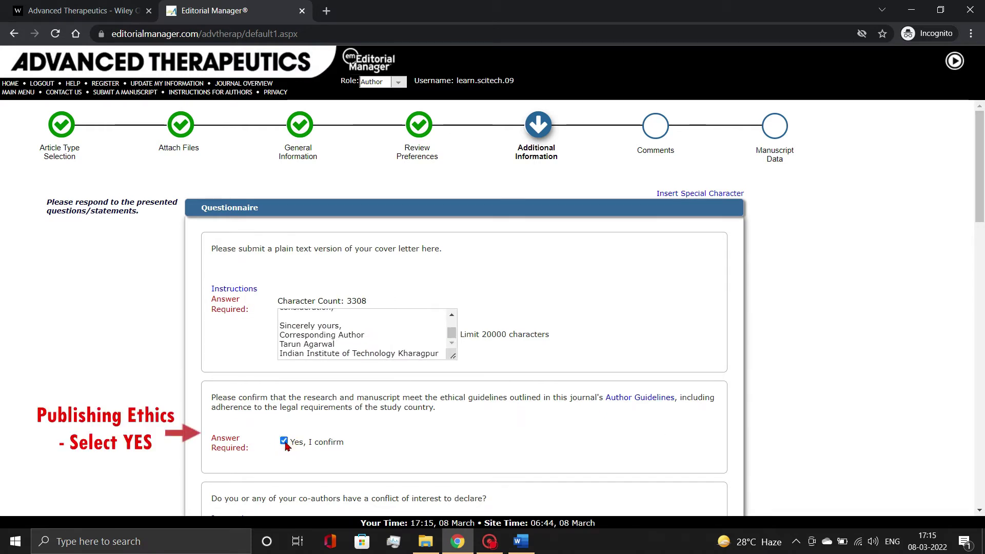
{"action": "scroll", "coordinate": [379, 443], "scroll_direction": "down", "scroll_amount": 4}
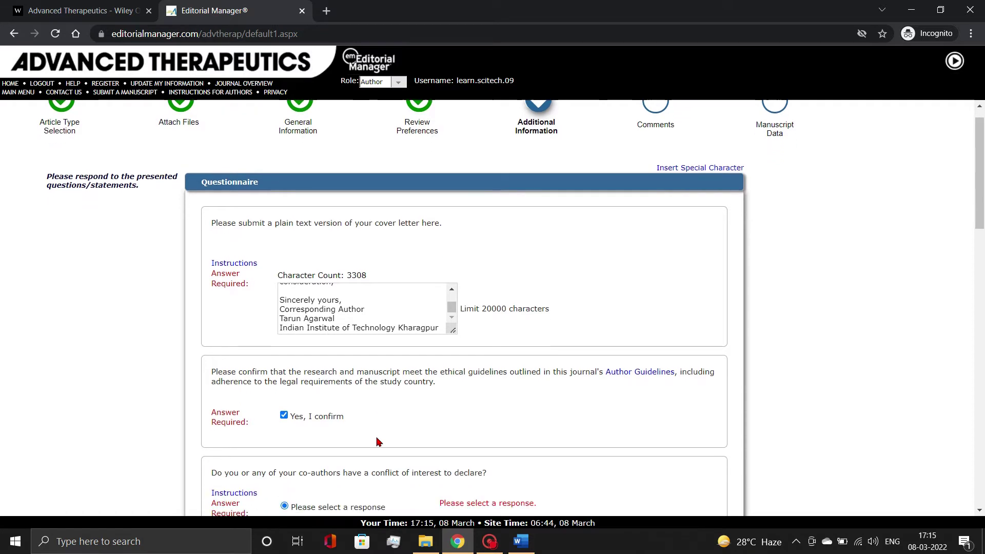
{"action": "left_click", "coordinate": [283, 367]}
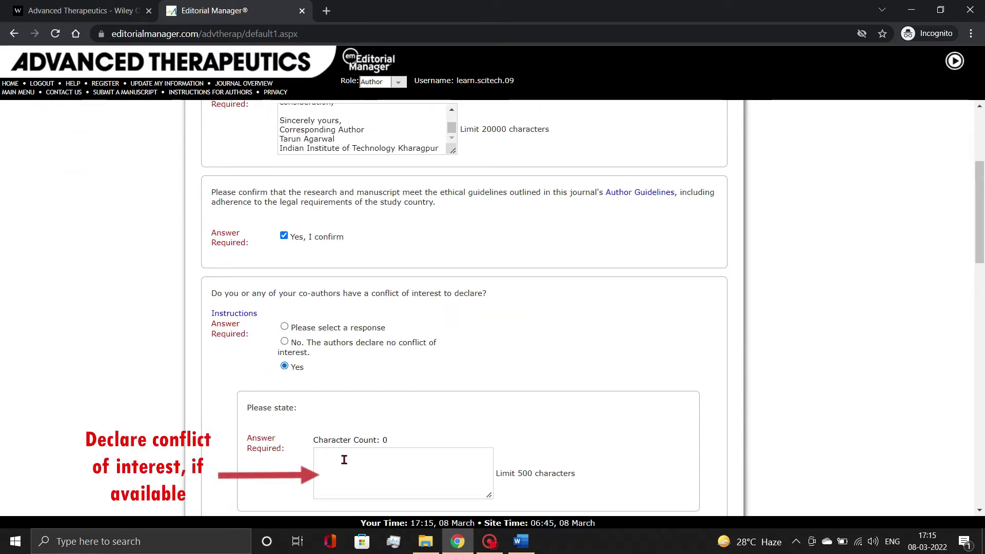
{"action": "left_click", "coordinate": [284, 342]}
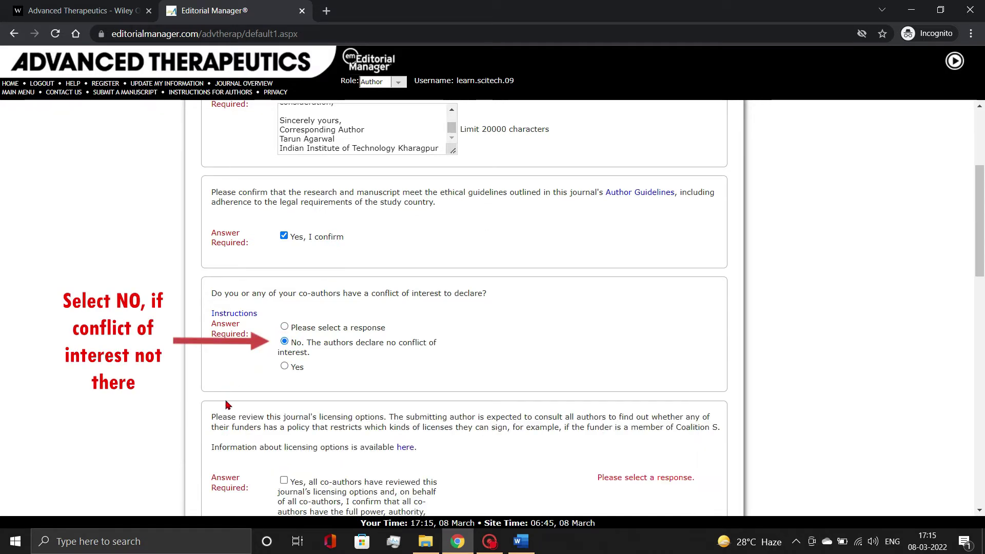
{"action": "scroll", "coordinate": [228, 410], "scroll_direction": "down", "scroll_amount": 1}
{"action": "scroll", "coordinate": [228, 410], "scroll_direction": "down", "scroll_amount": 3}
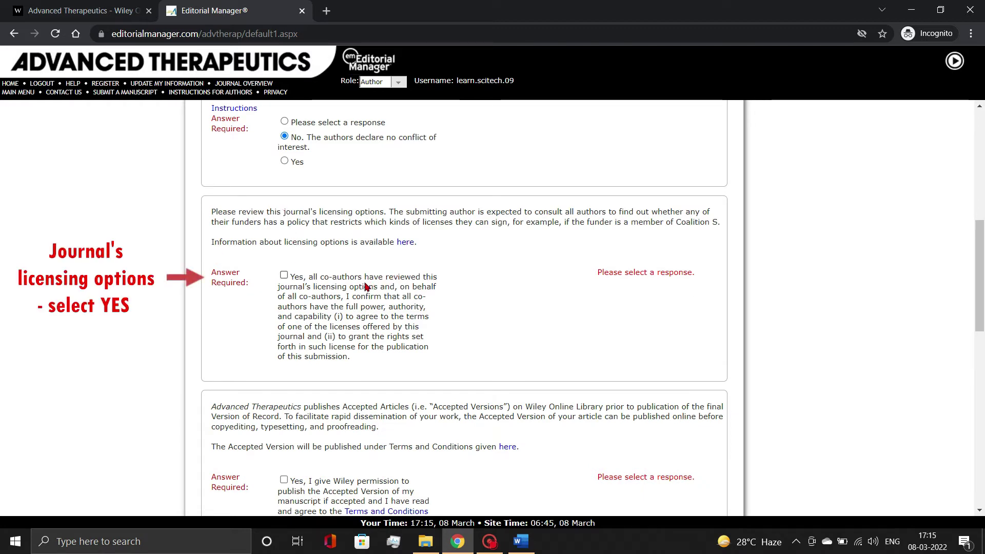
Confirm the licensing options review and grant permission to publish the Accepted Version
{"action": "left_click", "coordinate": [285, 276]}
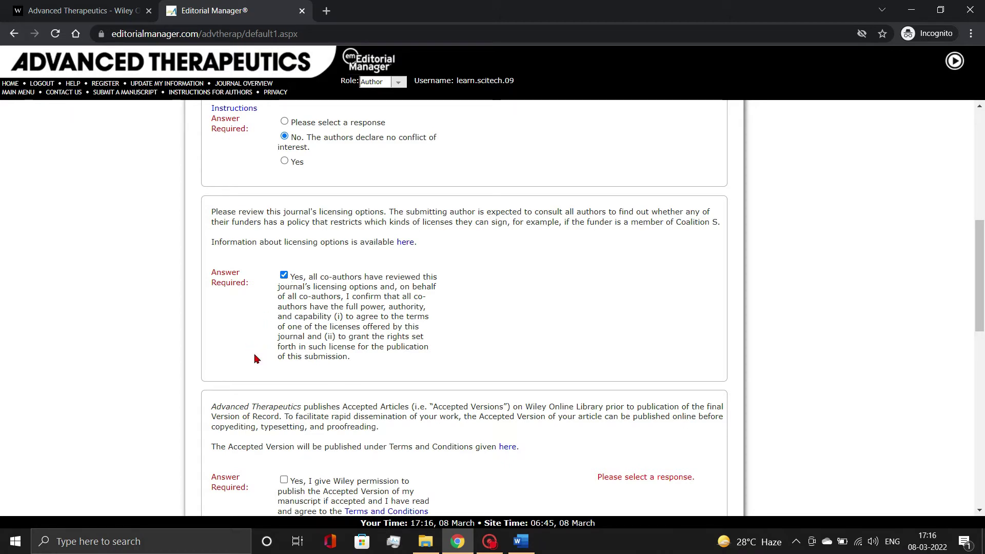
{"action": "scroll", "coordinate": [257, 358], "scroll_direction": "down", "scroll_amount": 1}
{"action": "scroll", "coordinate": [256, 358], "scroll_direction": "down", "scroll_amount": 3}
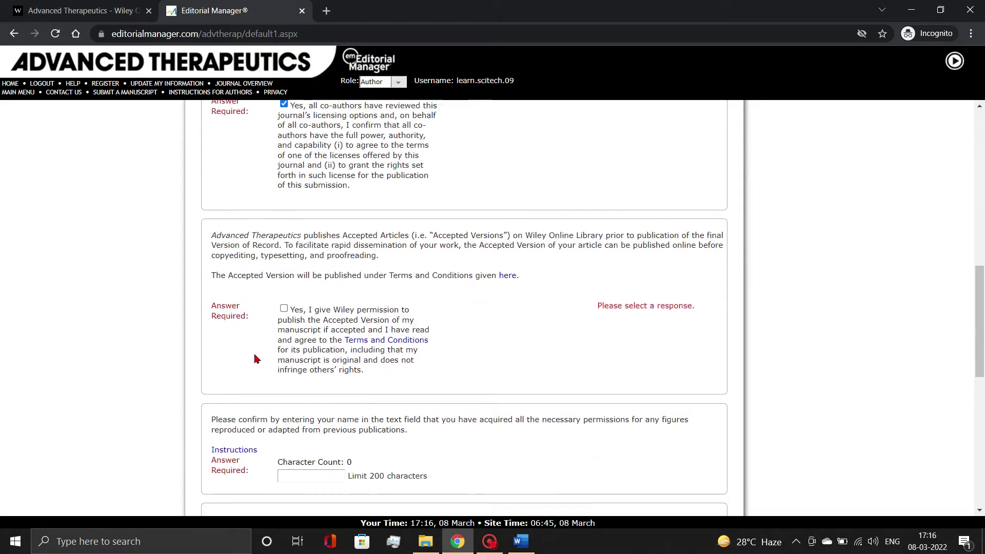
{"action": "left_click", "coordinate": [285, 301]}
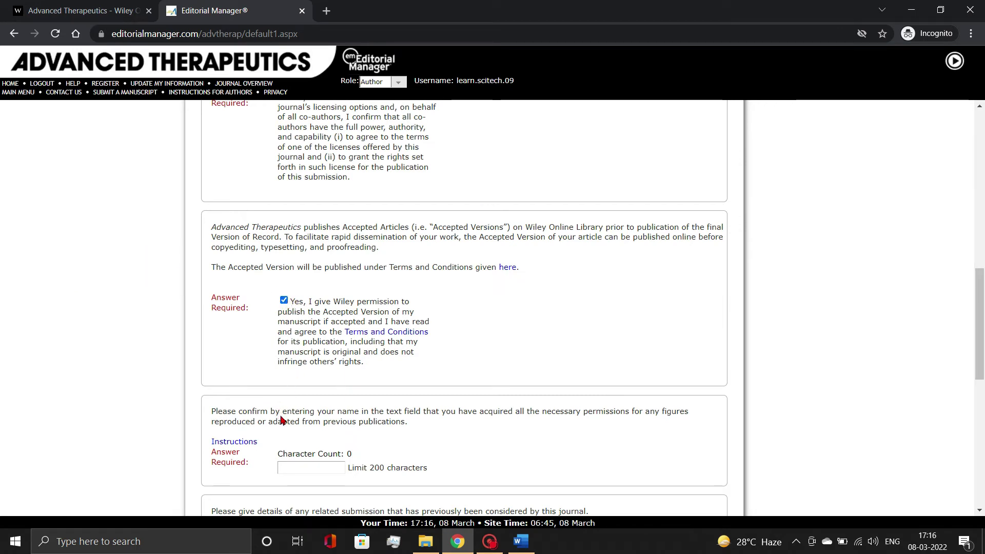
Sign the reuse permission with the author's name and proceed to Comments
{"action": "left_click", "coordinate": [330, 466]}
{"action": "type", "text": "Lear"}
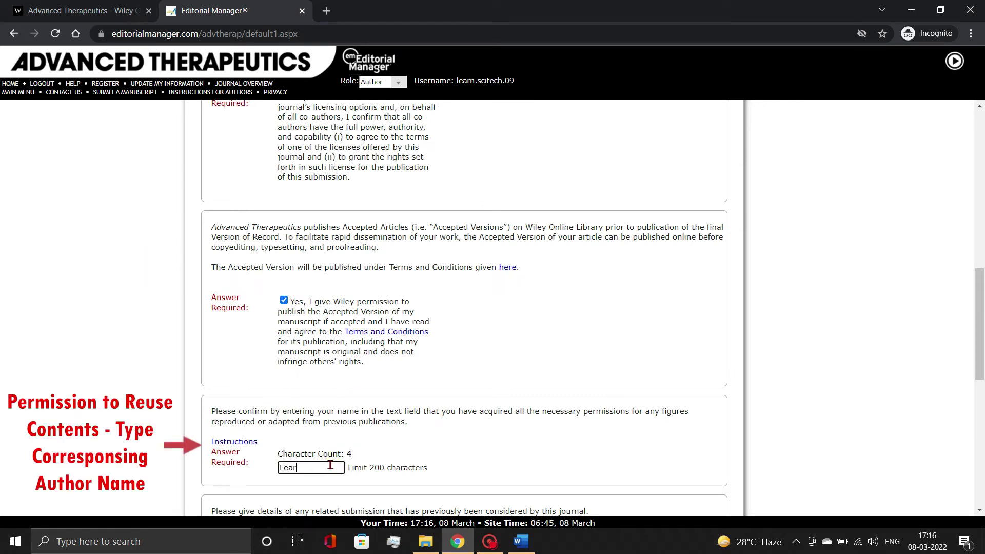
{"action": "type", "text": "n With"}
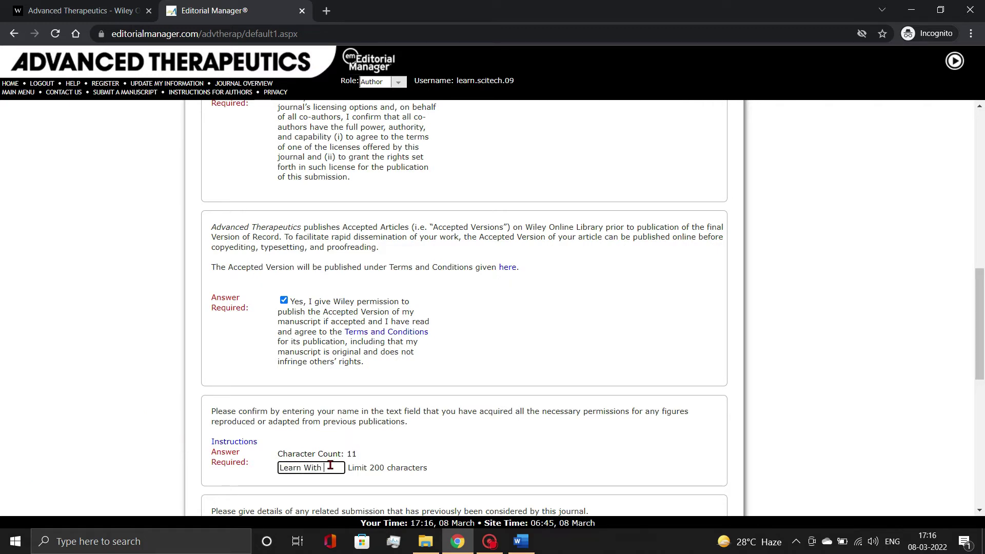
{"action": "type", "text": " Scitech"}
{"action": "left_click", "coordinate": [397, 453]}
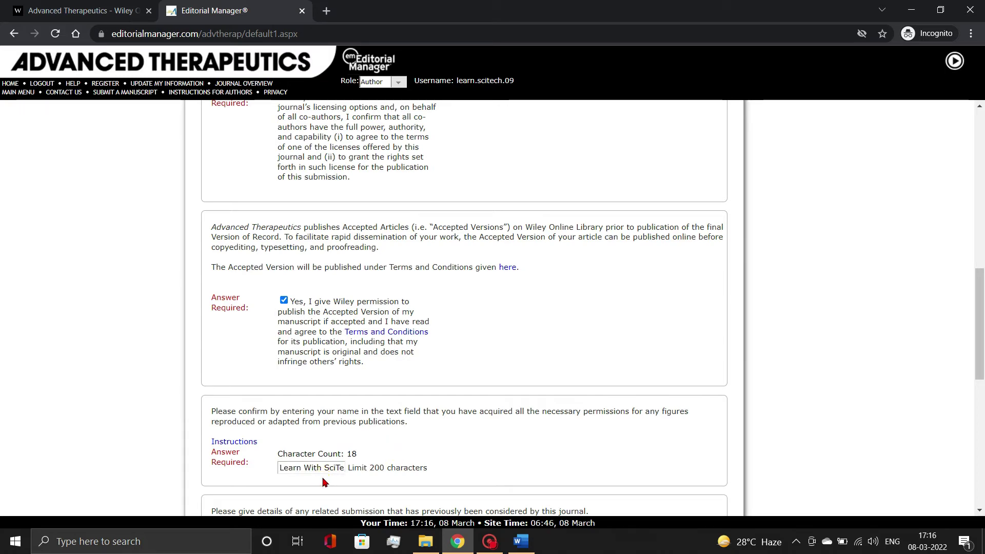
{"action": "scroll", "coordinate": [324, 482], "scroll_direction": "down", "scroll_amount": 5}
{"action": "scroll", "coordinate": [322, 477], "scroll_direction": "down", "scroll_amount": 1}
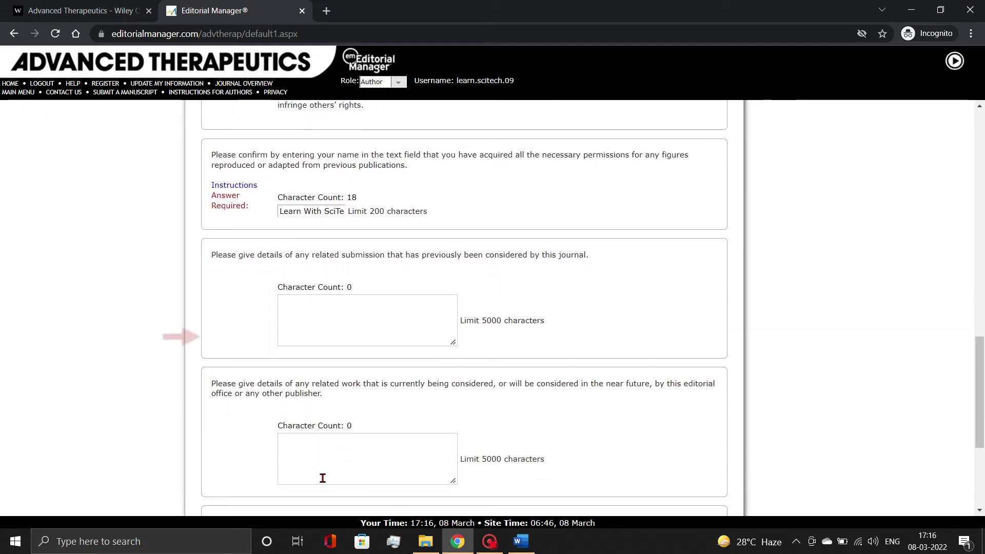
{"action": "scroll", "coordinate": [388, 291], "scroll_direction": "down", "scroll_amount": 4}
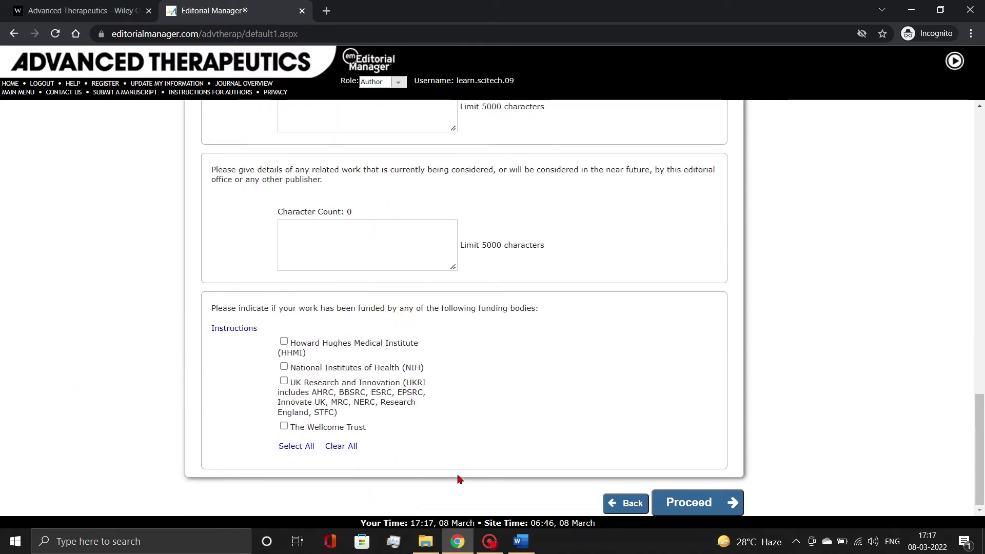
{"action": "left_click", "coordinate": [697, 503]}
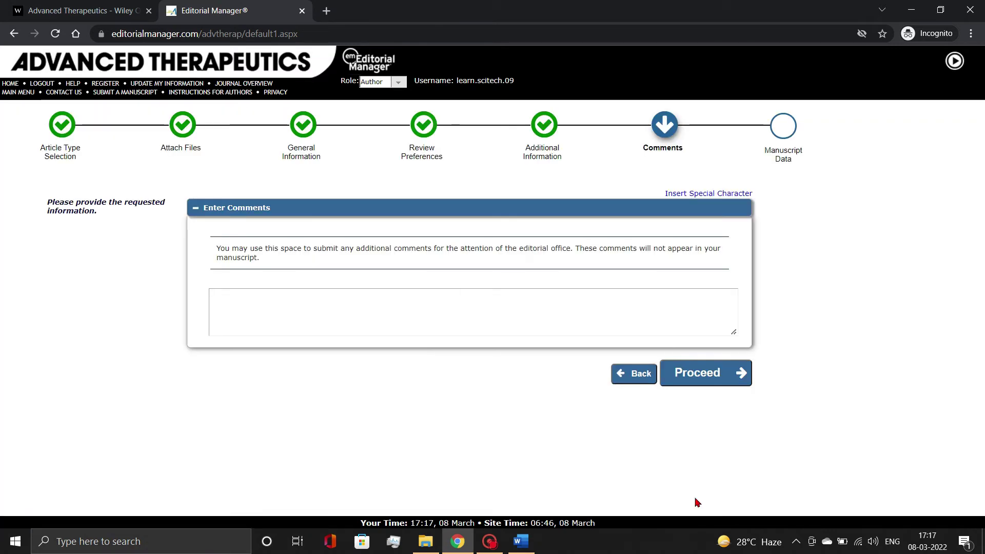
Enter 'Not Available' as the editorial-office comment and continue to Manuscript Data
{"action": "left_click", "coordinate": [350, 303]}
{"action": "type", "text": "N"}
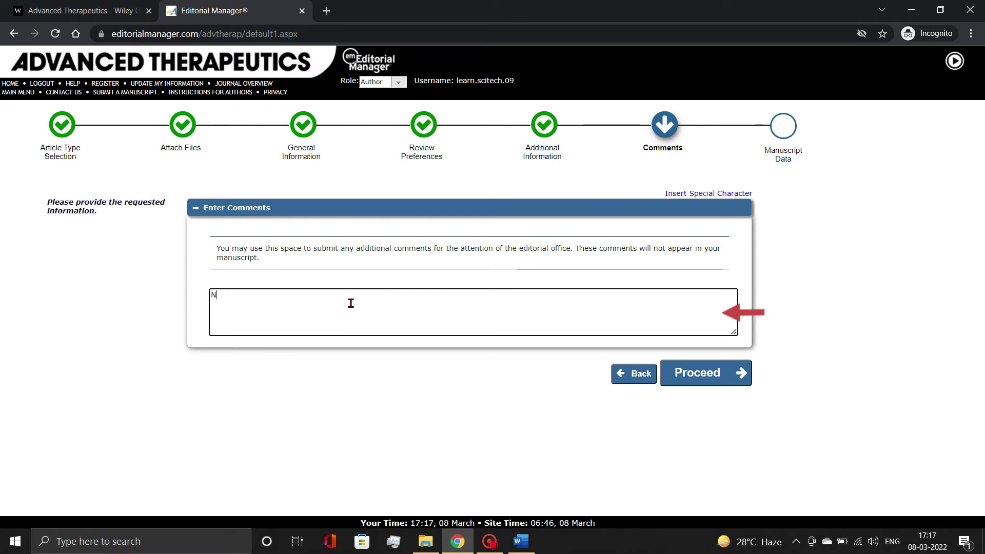
{"action": "type", "text": "ot Available"}
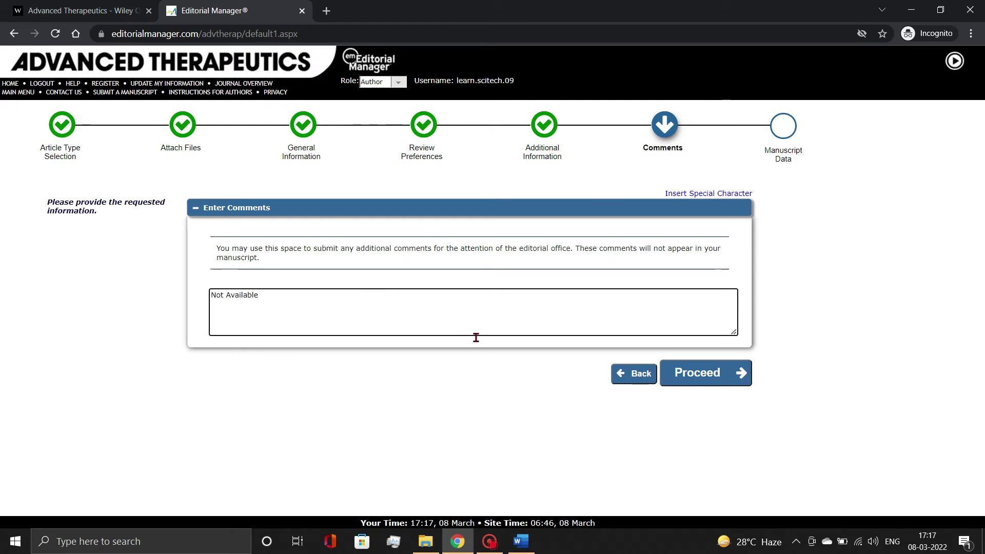
{"action": "left_click", "coordinate": [690, 372]}
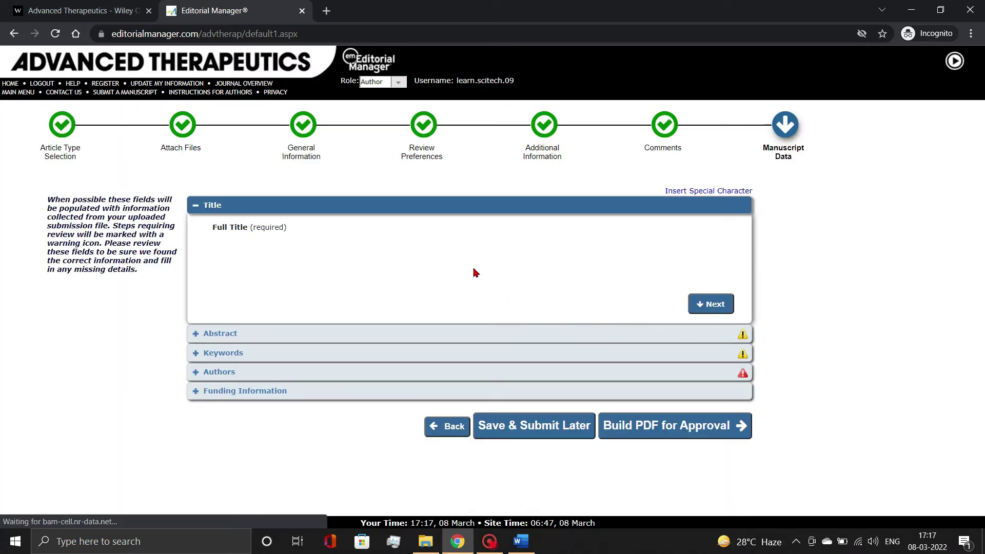
Paste '4D Printing in Biomedical Applications: Emerging Trends and Technologies' from Word as the Full Title
{"action": "left_click", "coordinate": [390, 290]}
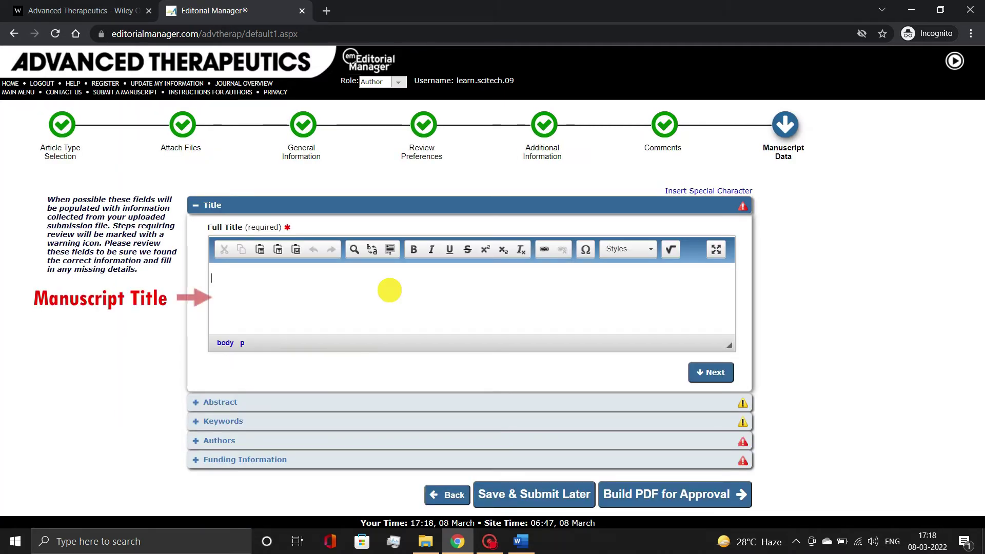
{"action": "left_click", "coordinate": [521, 541]}
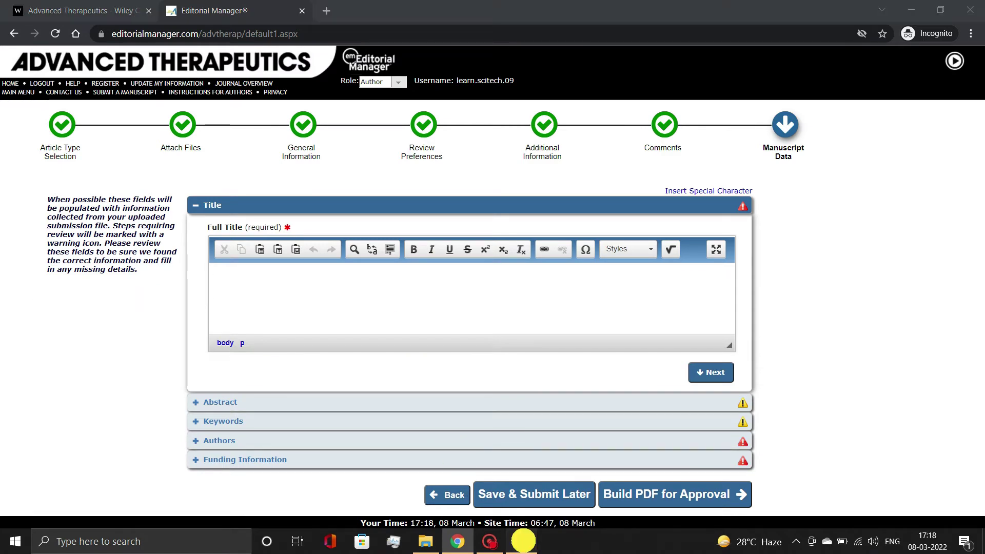
{"action": "left_click_drag", "start_coordinate": [312, 196], "coordinate": [442, 224]}
{"action": "key", "text": "ctrl+c"}
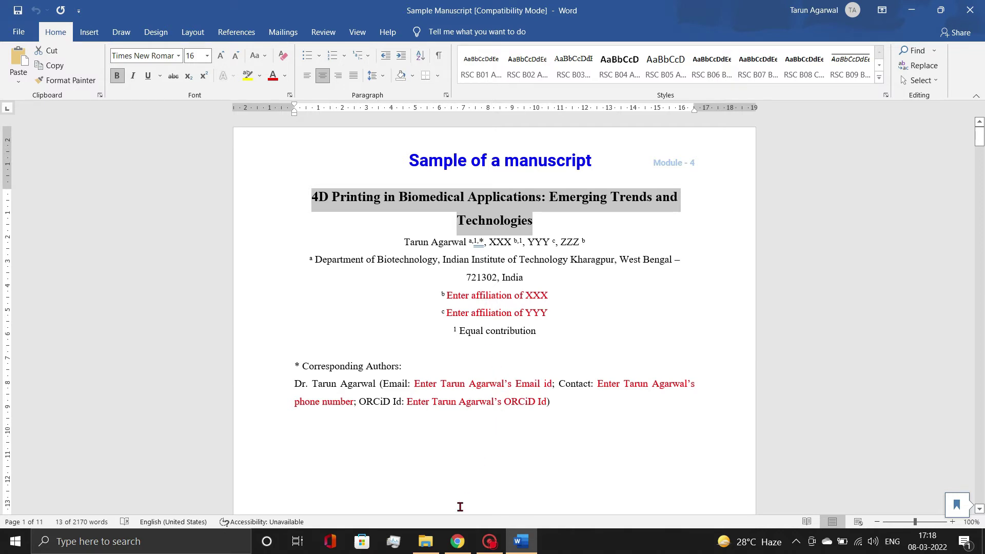
{"action": "left_click", "coordinate": [457, 541]}
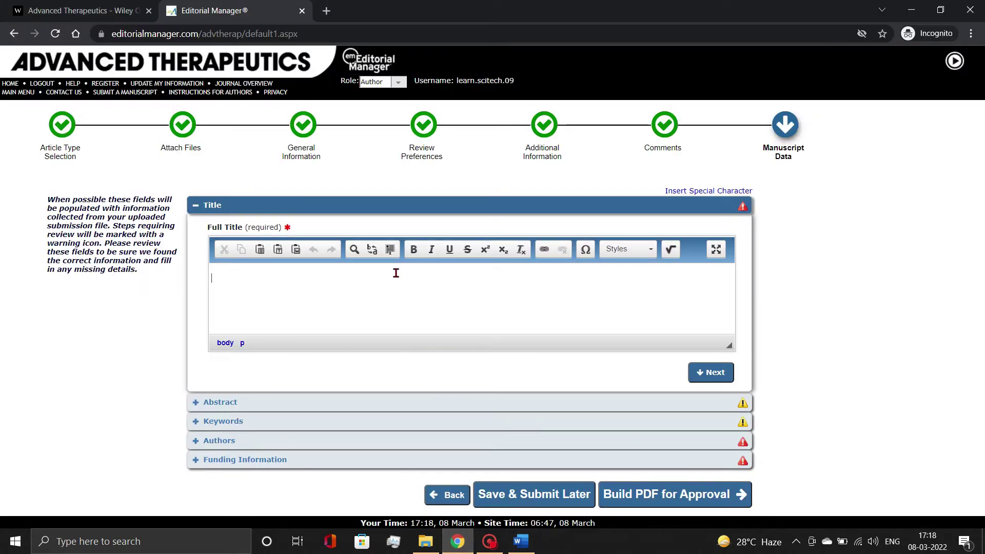
{"action": "key", "text": "ctrl+v"}
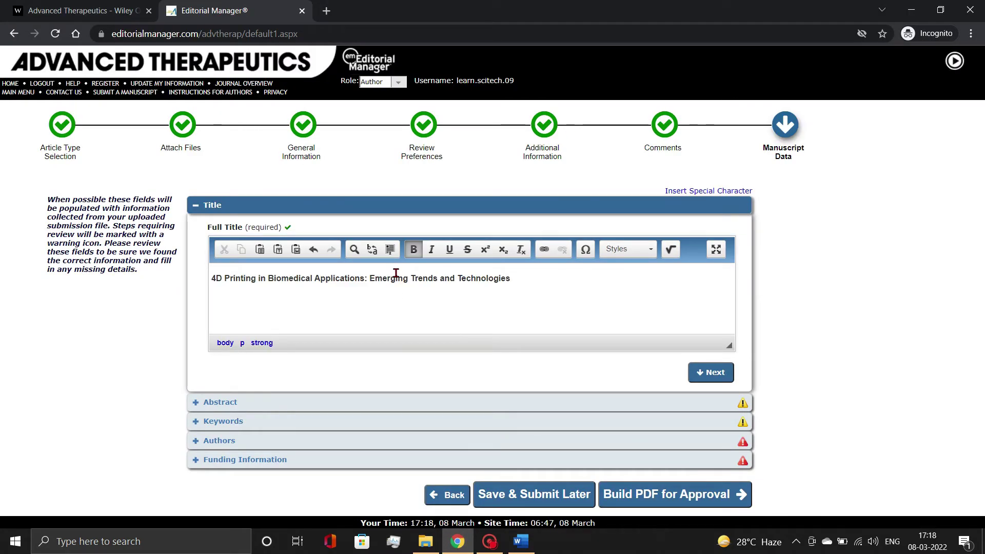
{"action": "left_click", "coordinate": [710, 373]}
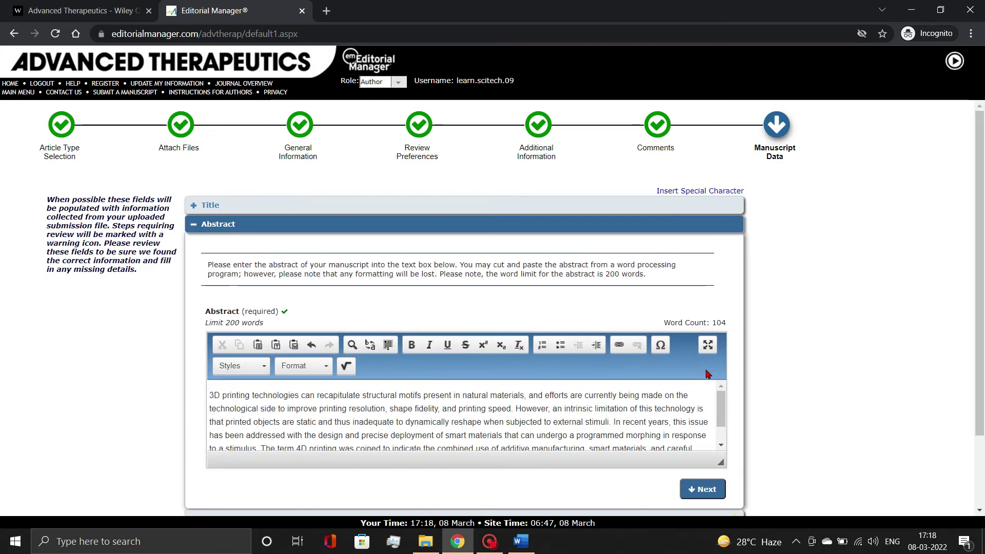
Append the 'In this review…' paragraph from the Word manuscript as a second abstract paragraph, reaching 145 words
{"action": "left_click", "coordinate": [569, 407]}
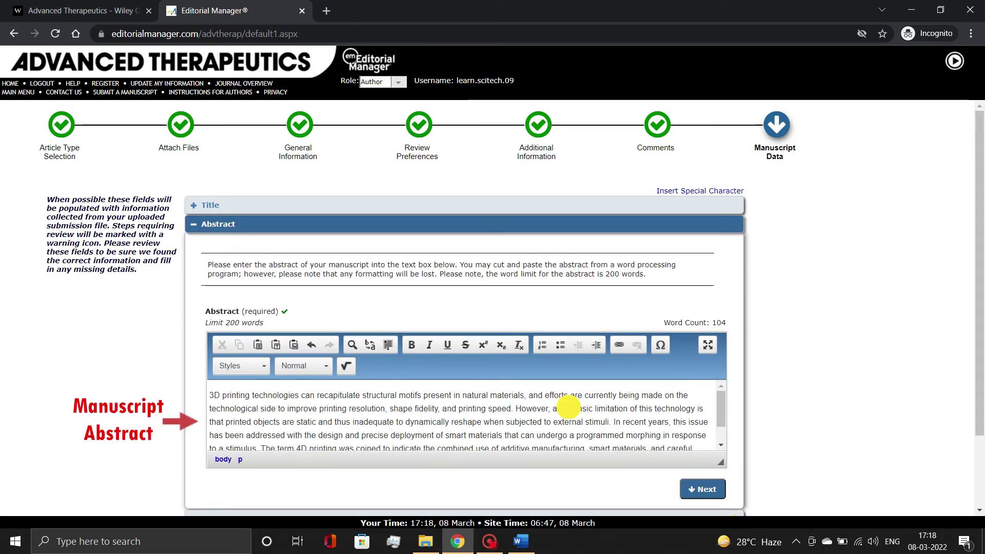
{"action": "left_click_drag", "start_coordinate": [722, 404], "coordinate": [724, 430]}
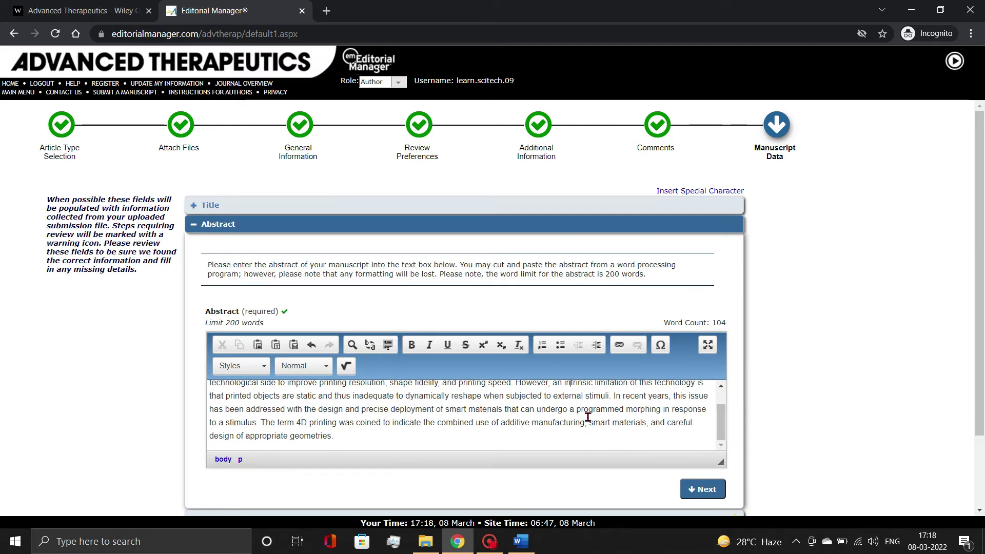
{"action": "left_click", "coordinate": [492, 438]}
{"action": "key", "text": "Return"}
{"action": "left_click", "coordinate": [522, 541]}
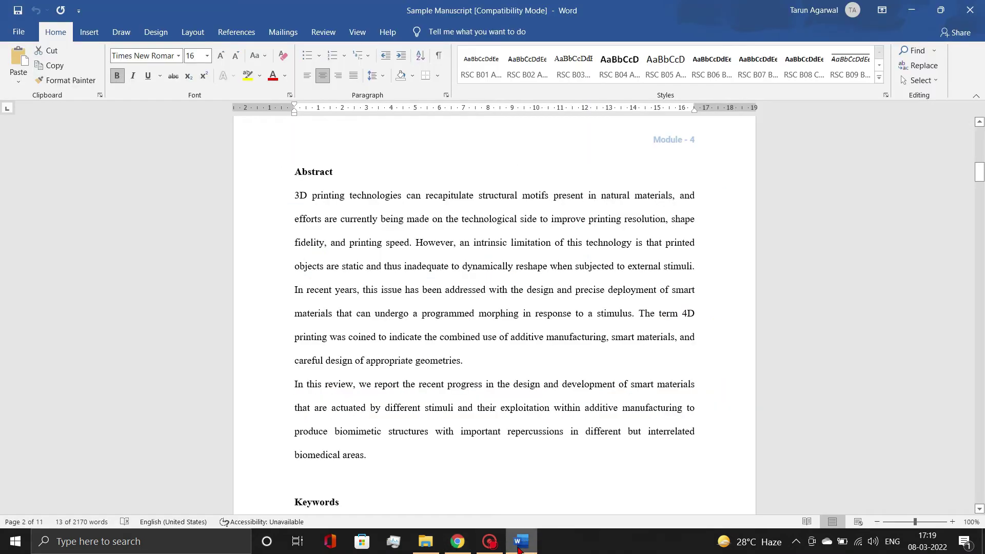
{"action": "left_click_drag", "start_coordinate": [293, 384], "coordinate": [368, 458]}
{"action": "key", "text": "ctrl+c"}
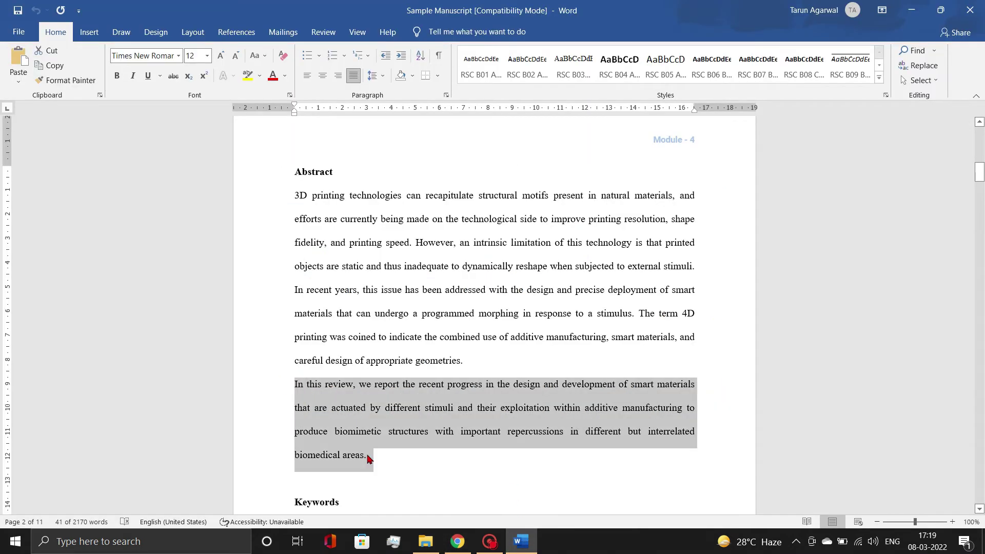
{"action": "left_click", "coordinate": [457, 541]}
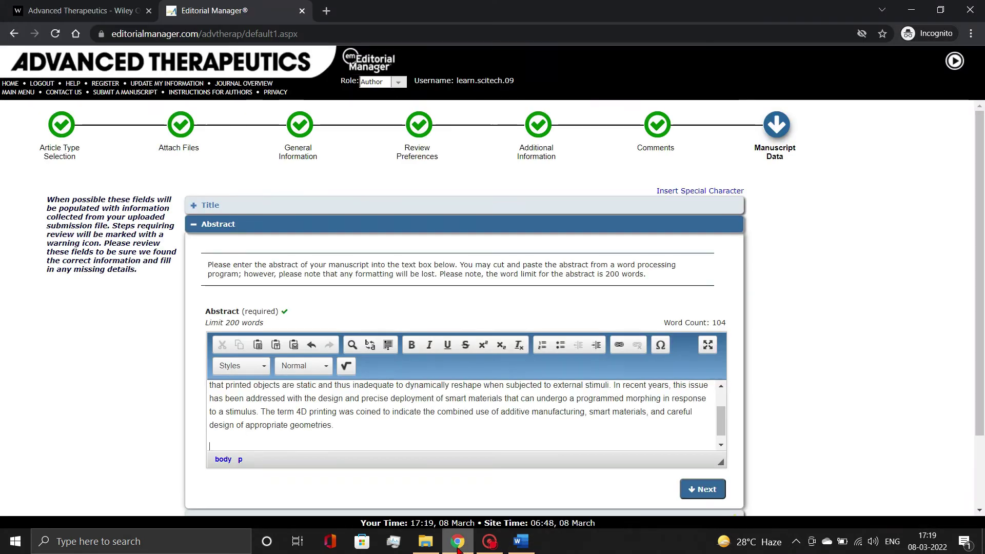
{"action": "key", "text": "ctrl+v"}
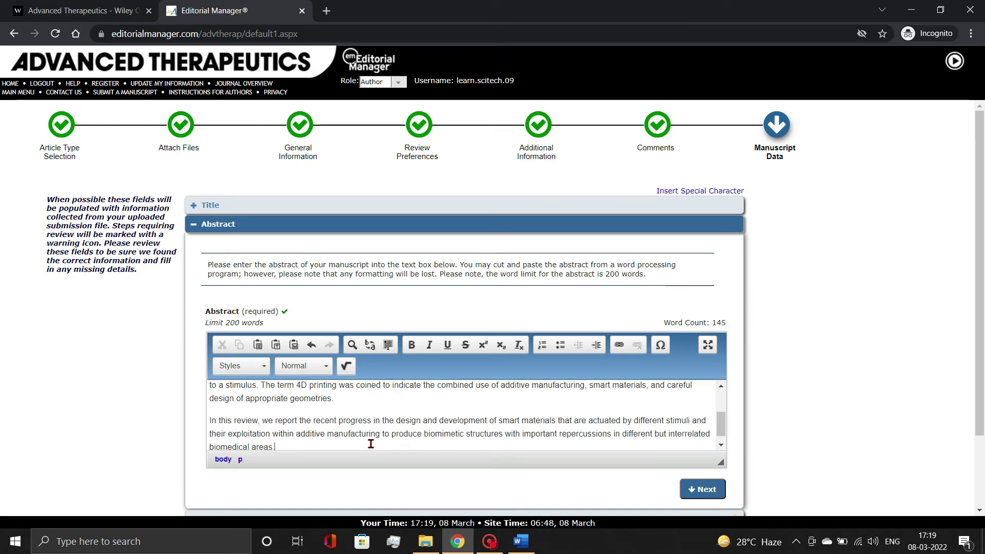
{"action": "left_click", "coordinate": [701, 489]}
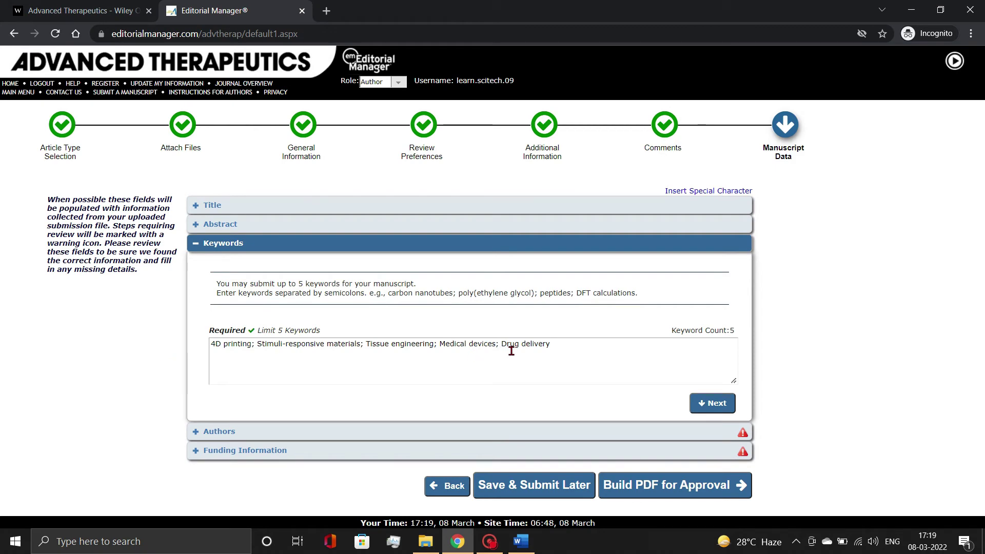
Move past the five prefilled keywords to the Authors section and start a new co-author entry
{"action": "left_click", "coordinate": [706, 404]}
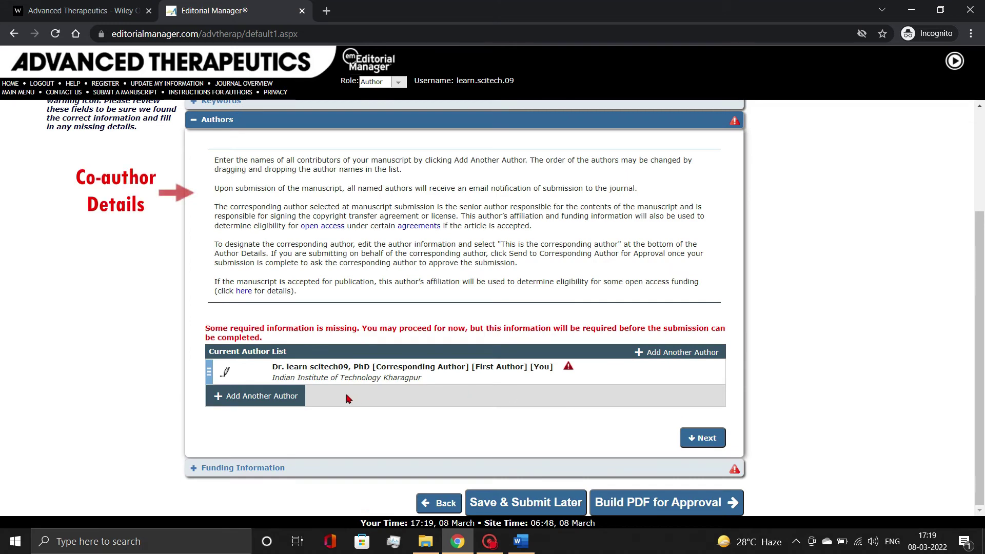
{"action": "left_click", "coordinate": [276, 399]}
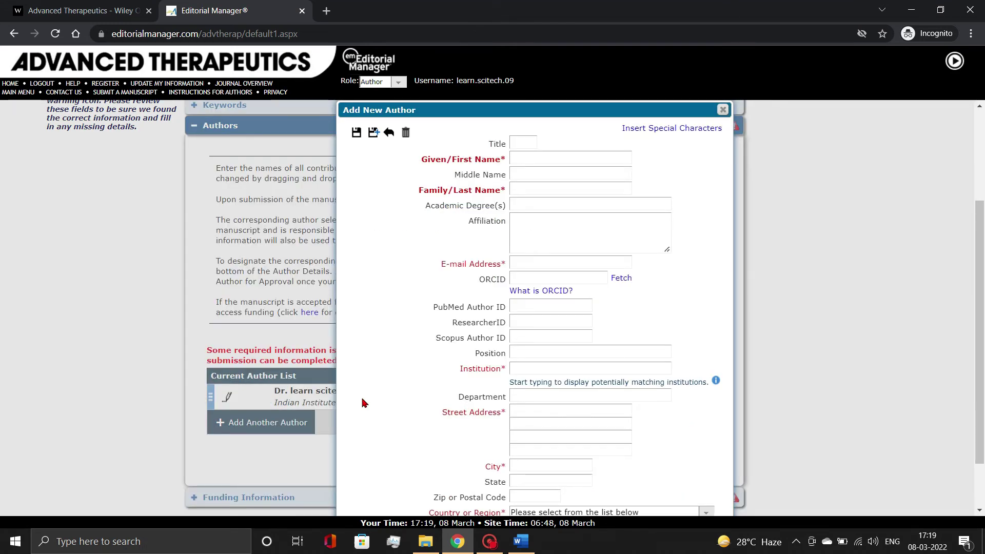
Fill in the co-author's details and link their matching ORCID record
{"action": "left_click", "coordinate": [526, 144]}
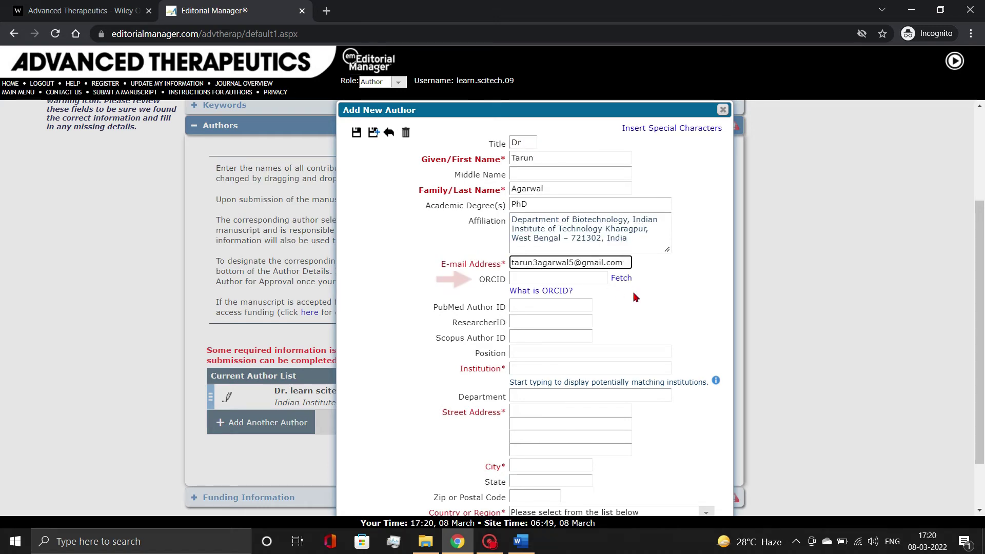
{"action": "left_click", "coordinate": [633, 294]}
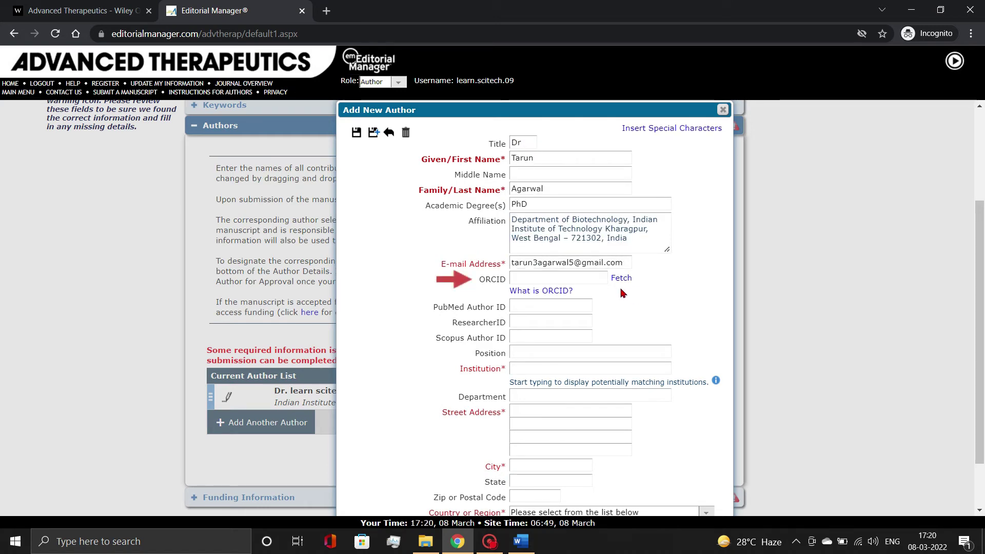
{"action": "left_click", "coordinate": [619, 281]}
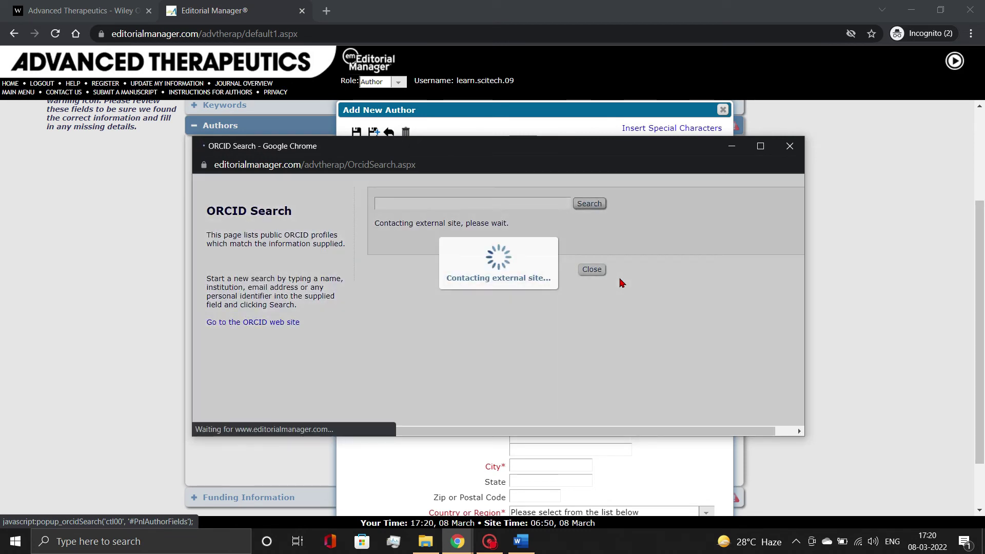
{"action": "left_click", "coordinate": [388, 293]}
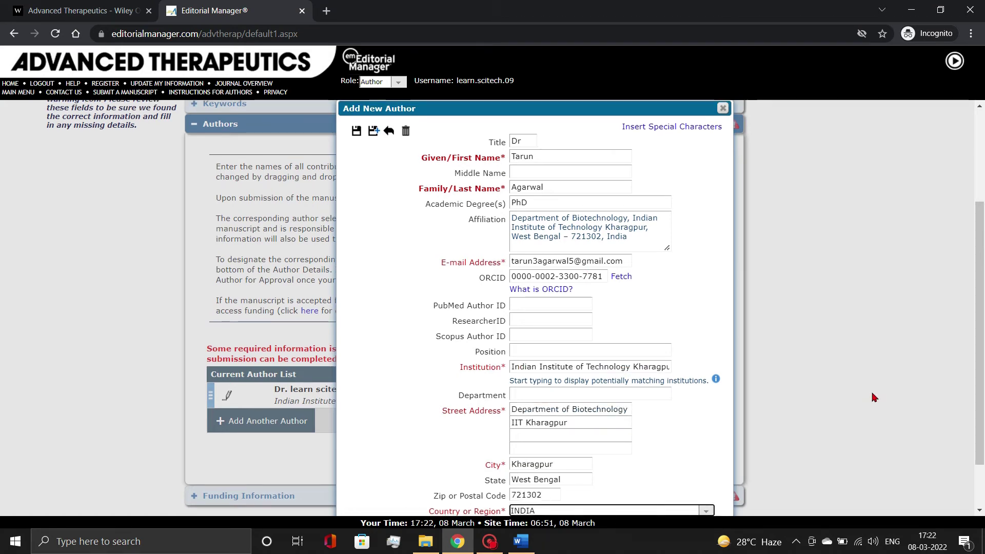
{"action": "scroll", "coordinate": [517, 470], "scroll_direction": "down", "scroll_amount": 1}
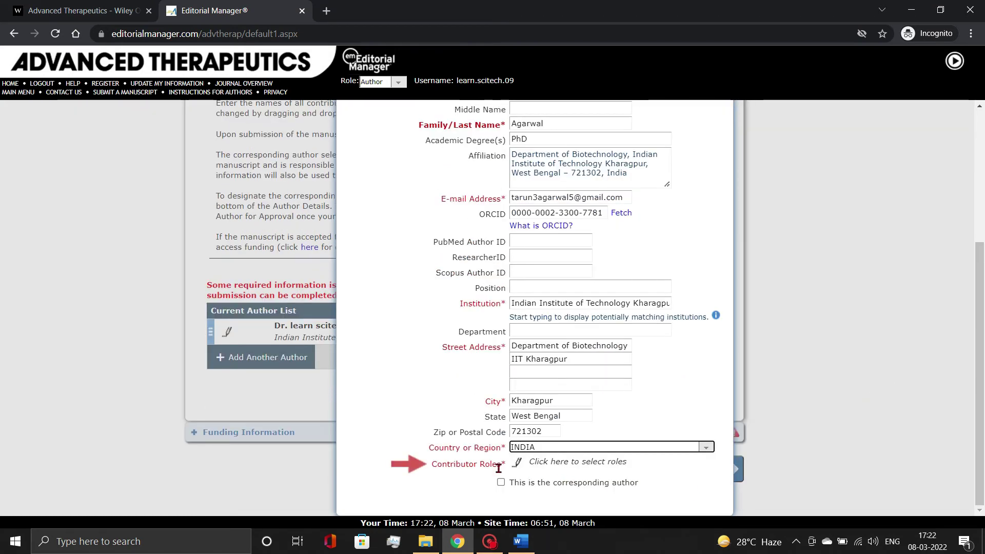
Give the co-author contributor roles Conceptualization (Lead) and Methodology (Equal)
{"action": "left_click", "coordinate": [517, 464]}
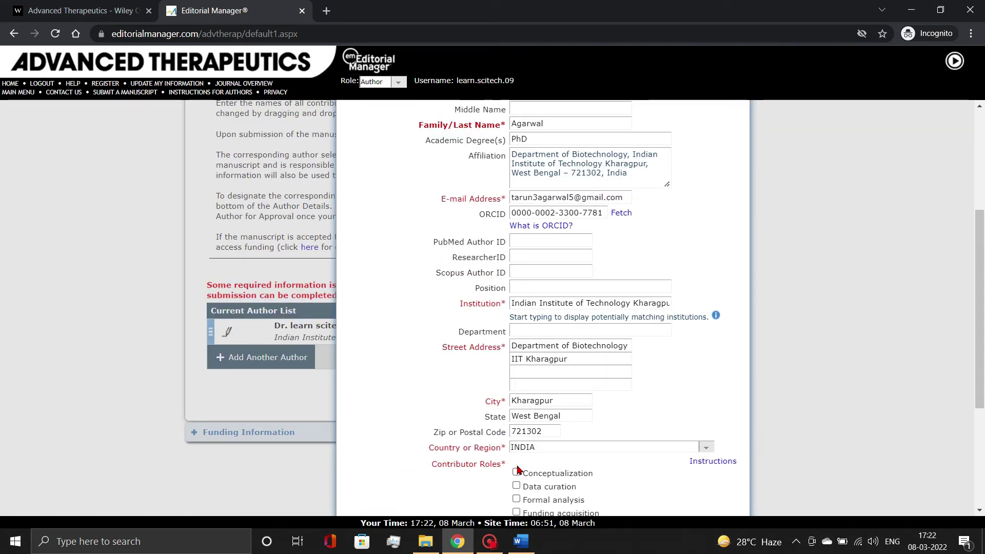
{"action": "scroll", "coordinate": [517, 467], "scroll_direction": "down", "scroll_amount": 3}
{"action": "left_click", "coordinate": [516, 270]}
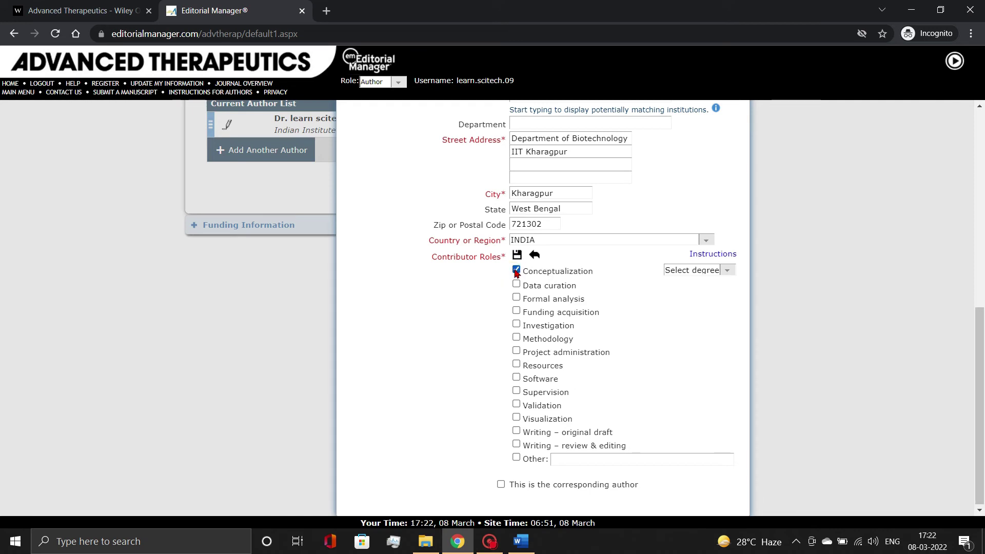
{"action": "left_click", "coordinate": [727, 270]}
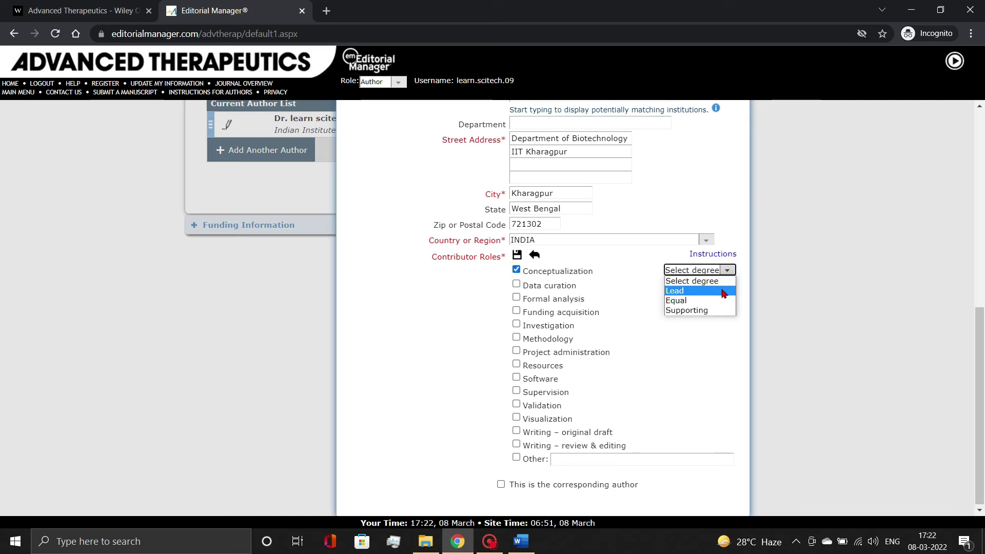
{"action": "left_click", "coordinate": [723, 292]}
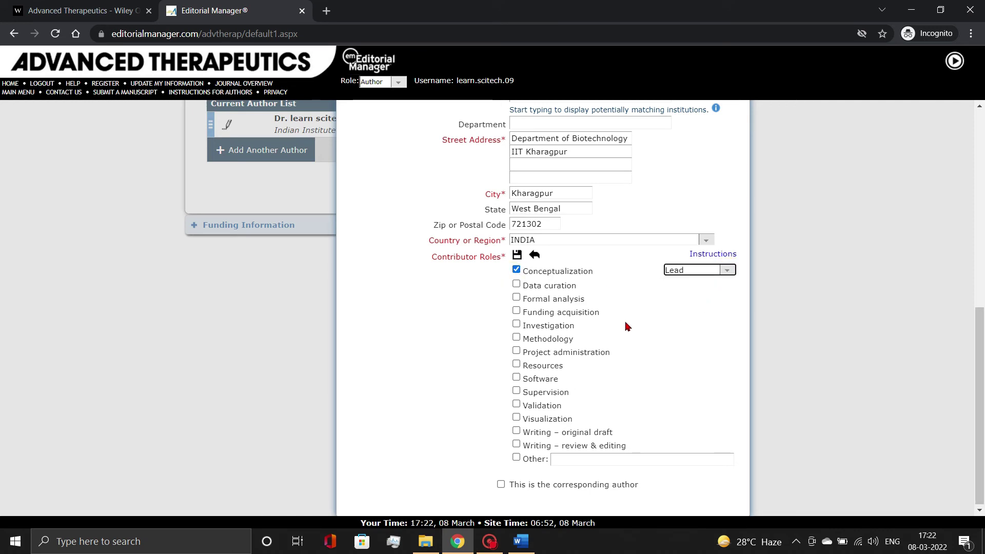
{"action": "left_click", "coordinate": [516, 337]}
{"action": "left_click", "coordinate": [725, 339]}
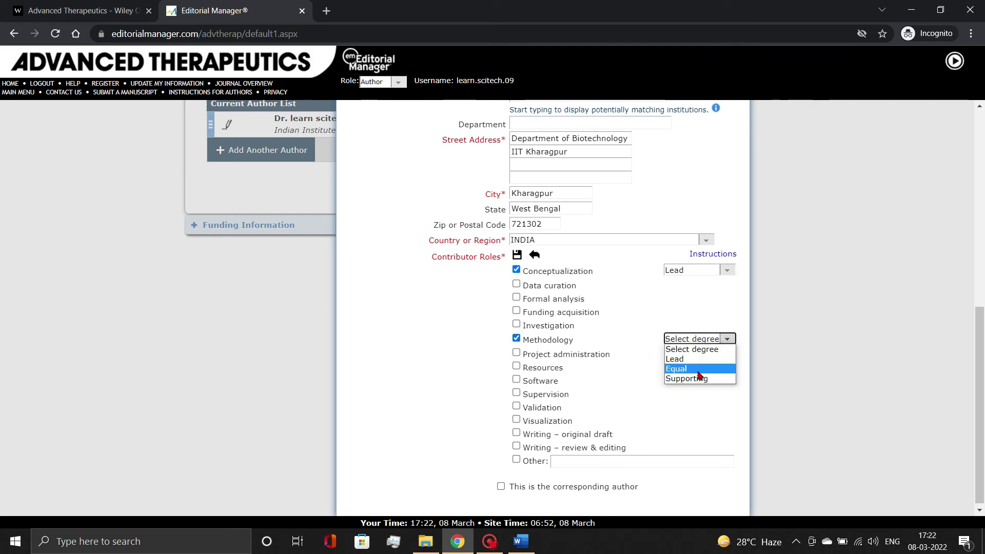
{"action": "left_click", "coordinate": [699, 368]}
{"action": "scroll", "coordinate": [696, 373], "scroll_direction": "up", "scroll_amount": 6}
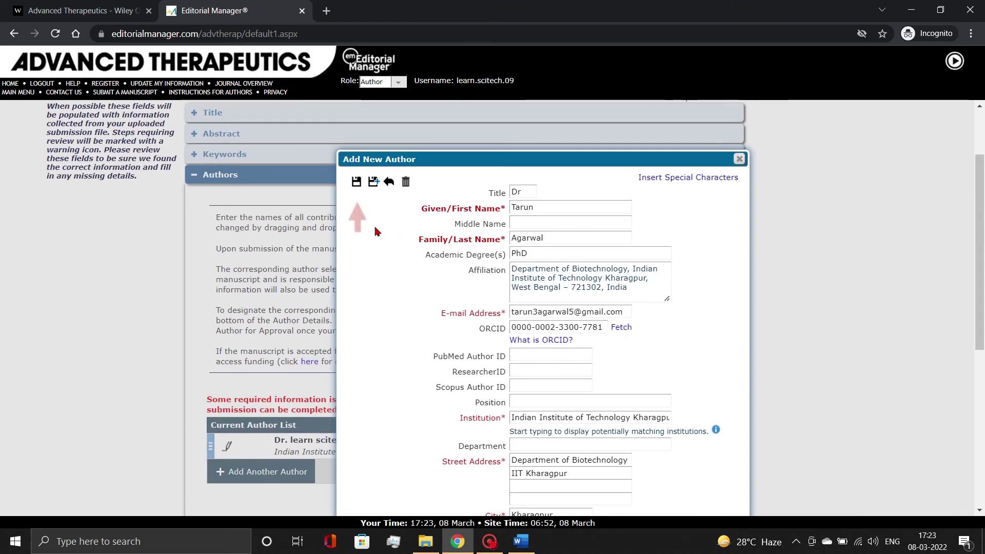
Save the co-author above the first author and mark funding information as not available
{"action": "left_click", "coordinate": [357, 183]}
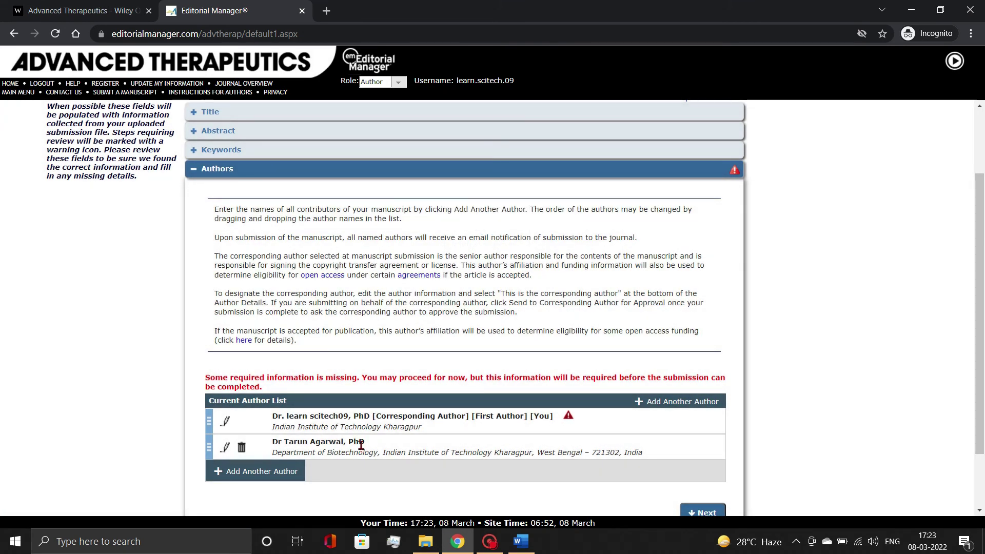
{"action": "left_click_drag", "start_coordinate": [208, 450], "coordinate": [207, 414]}
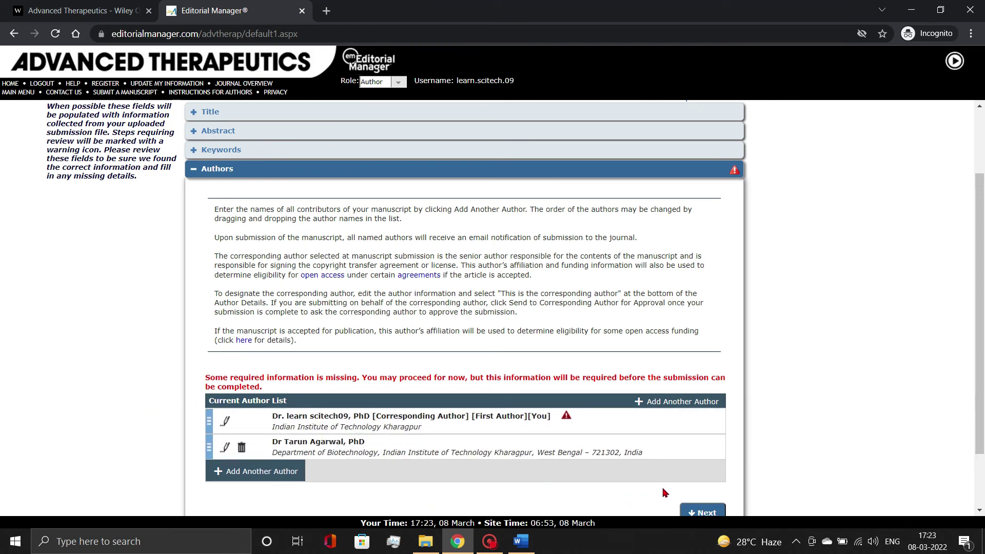
{"action": "left_click", "coordinate": [700, 512]}
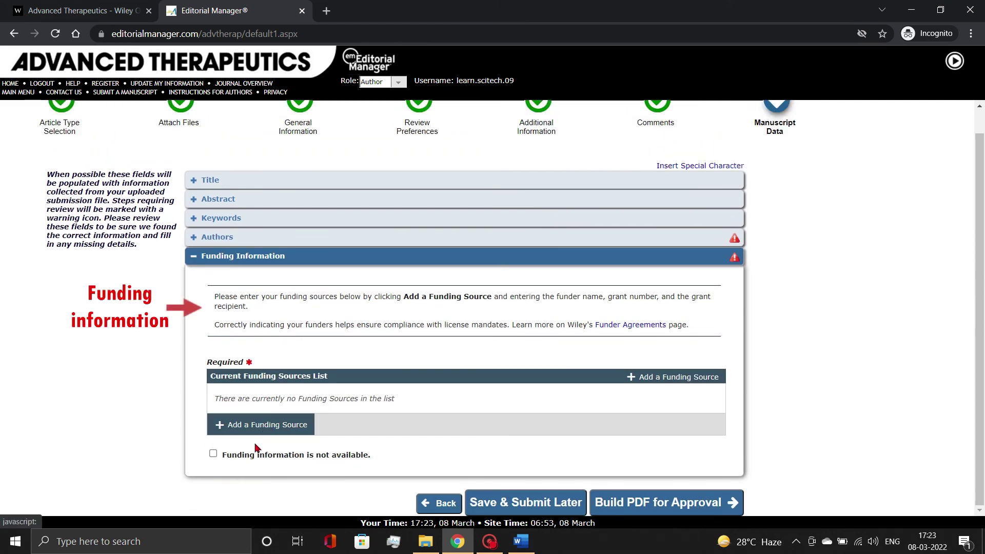
{"action": "left_click", "coordinate": [213, 453]}
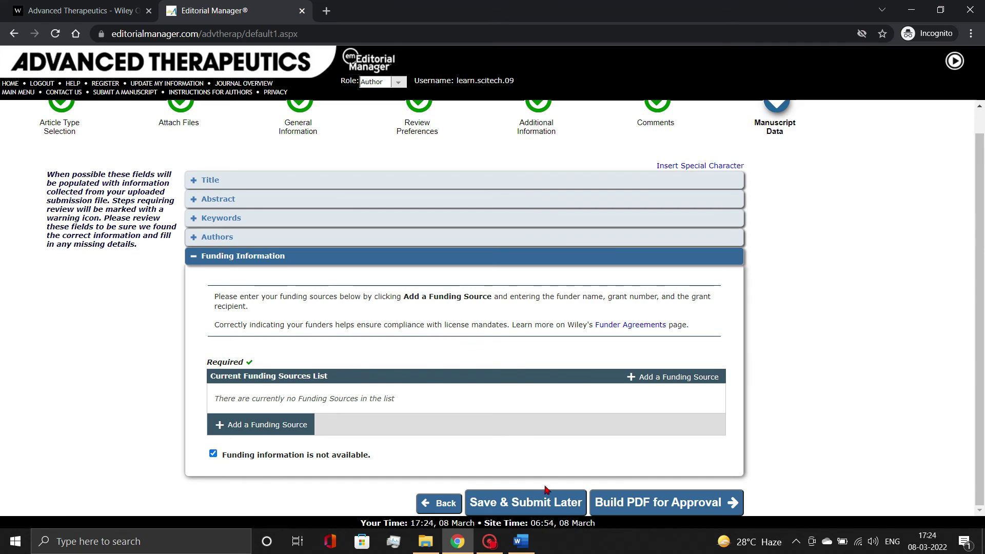
{"action": "left_click", "coordinate": [660, 502]}
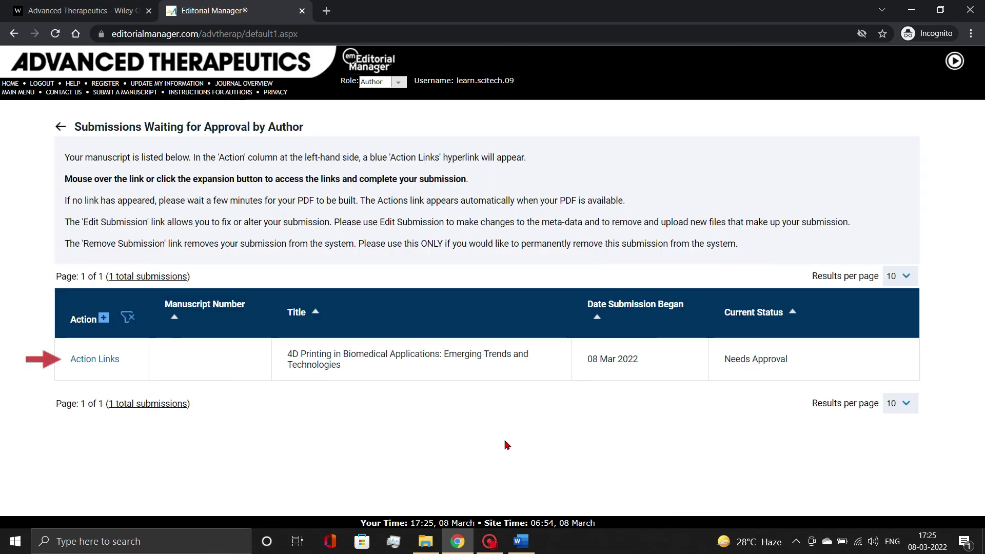
Open the built 13-page submission PDF via View Submission from the awaiting-approval list
{"action": "mouse_move", "coordinate": [105, 362]}
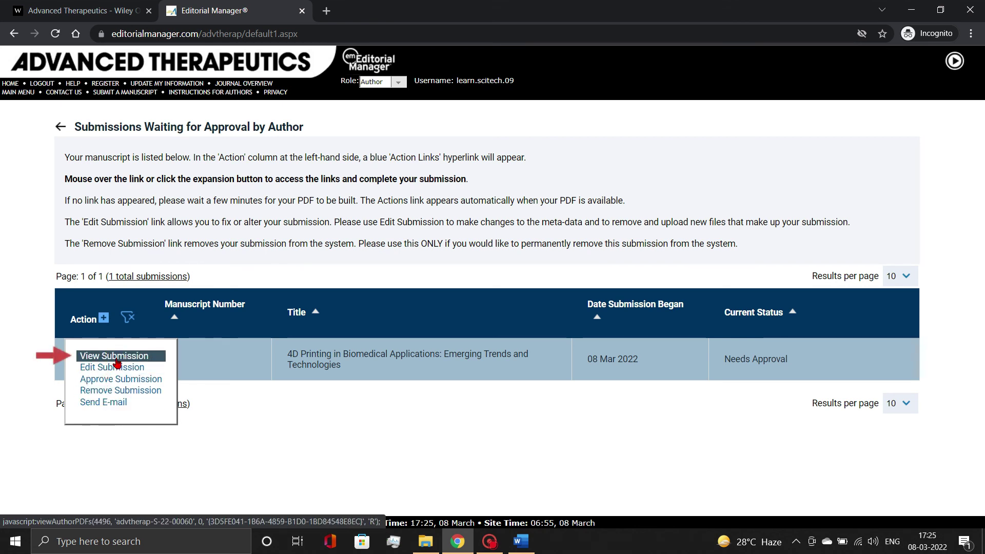
{"action": "left_click", "coordinate": [116, 358]}
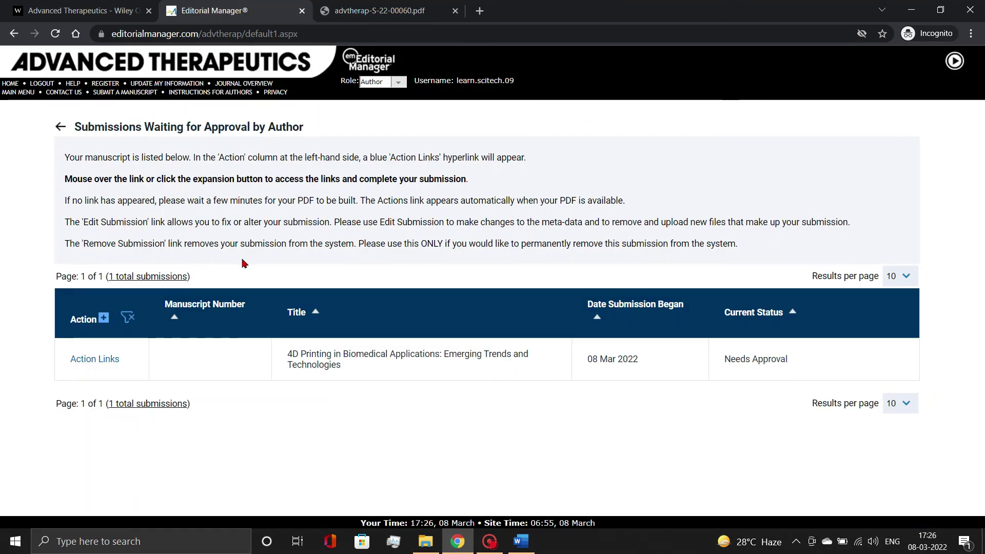
{"action": "mouse_move", "coordinate": [121, 362]}
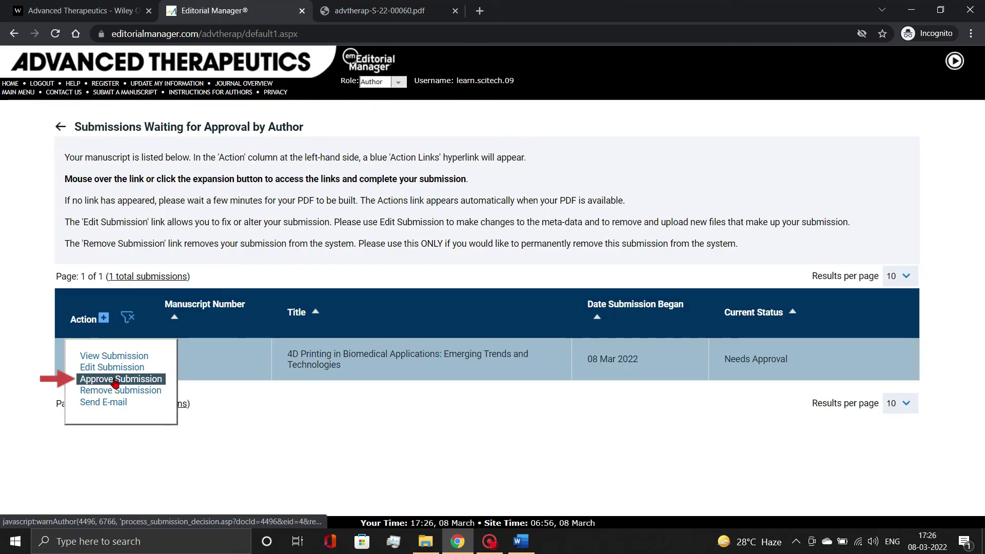